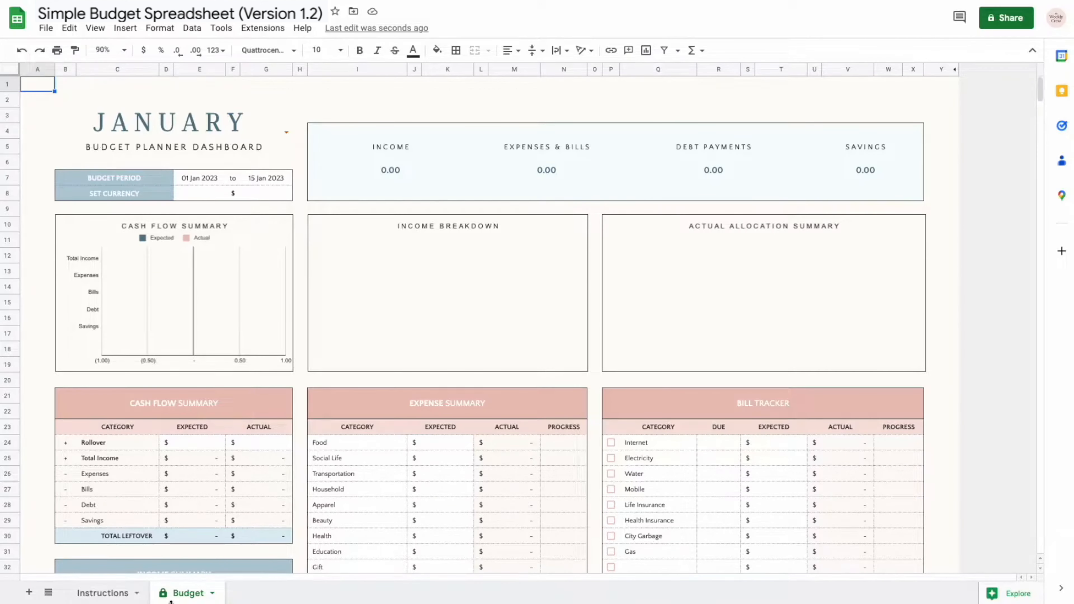
Try to enter 10 as the actual Food amount in the expense summary, and cancel the protected-cell edit
left_click(528, 442)
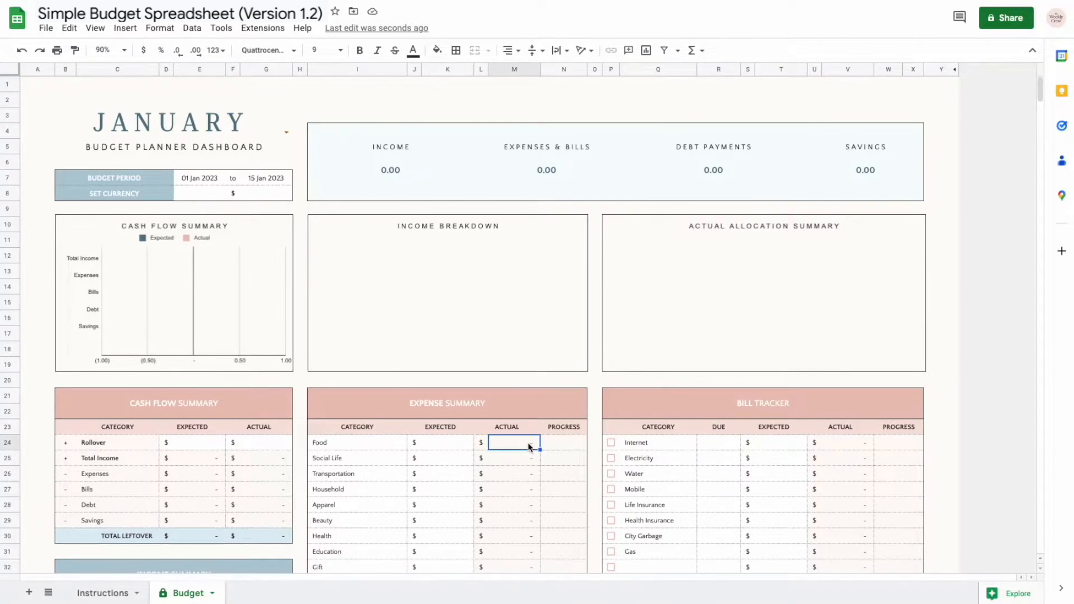
type("10")
key("Return")
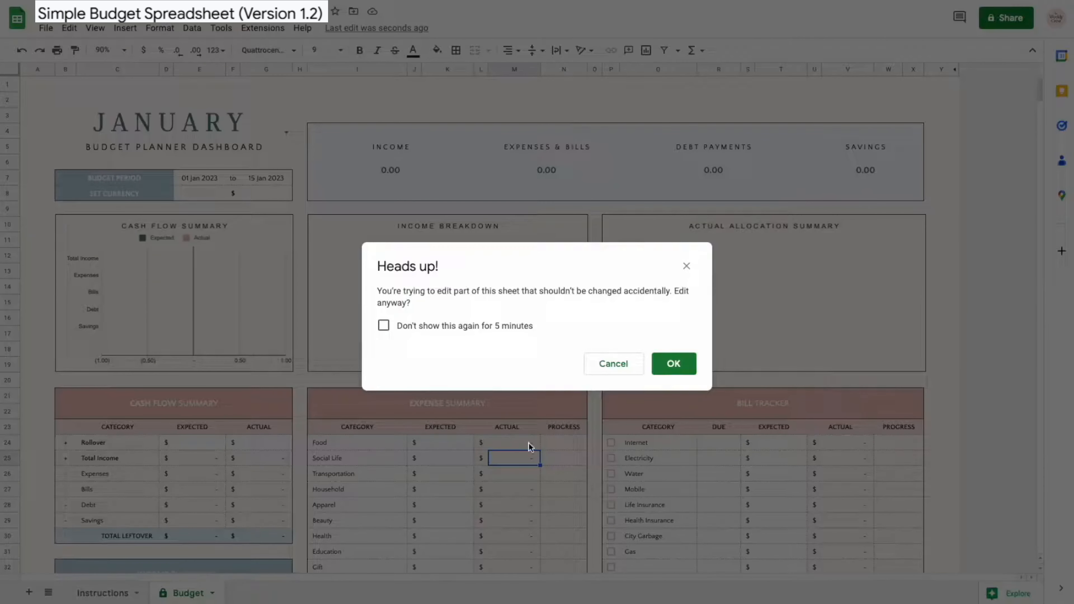
left_click(625, 362)
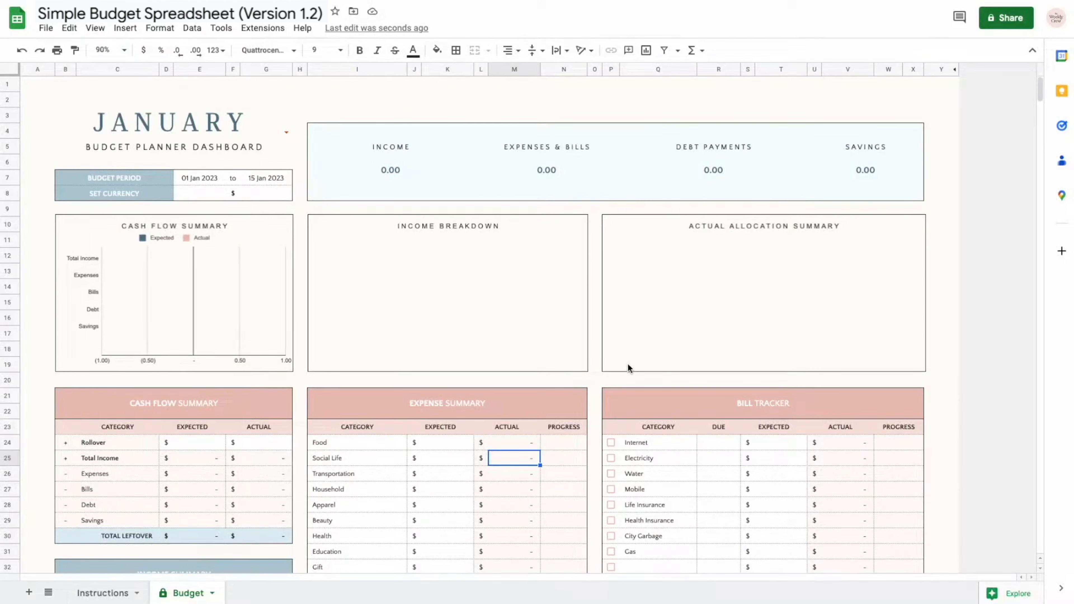
Open the Budget sheet's protection rule in Google Sheets, and bring up the review commands in the Excel version
left_click(193, 29)
left_click(239, 172)
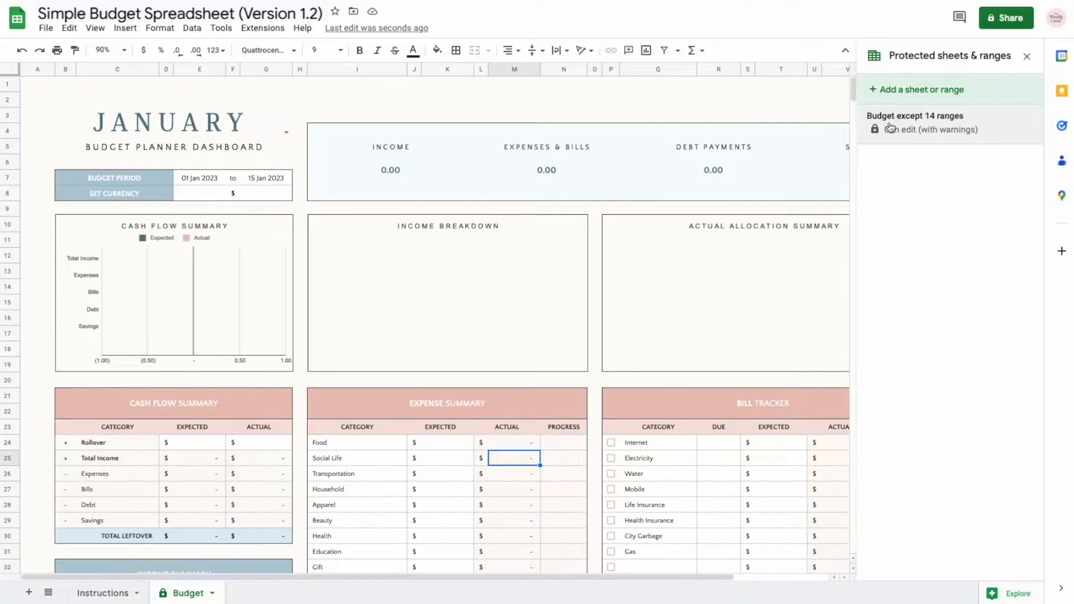
left_click(913, 127)
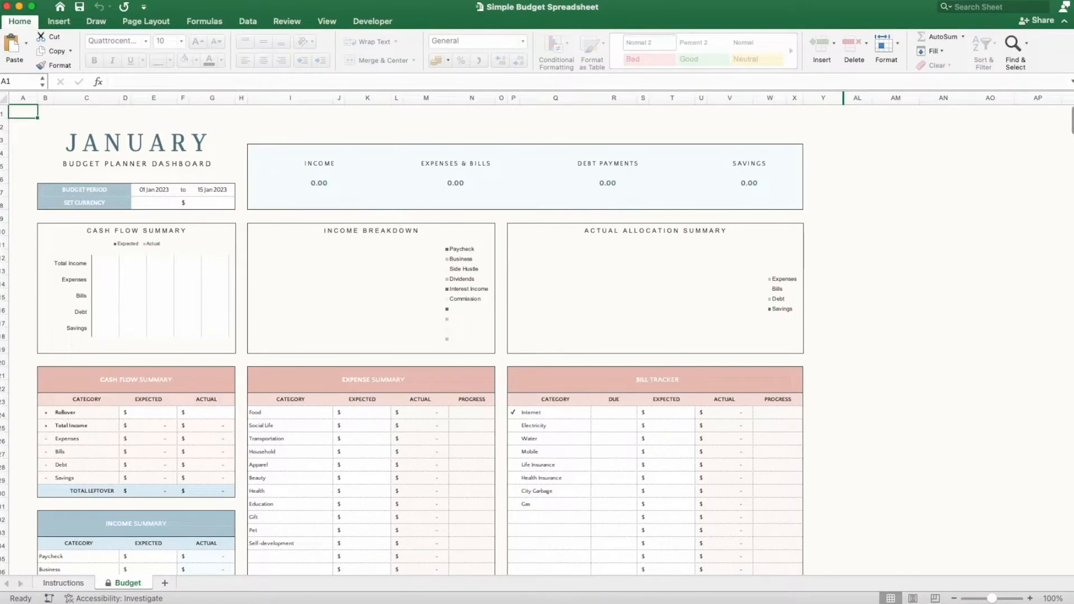
left_click(290, 22)
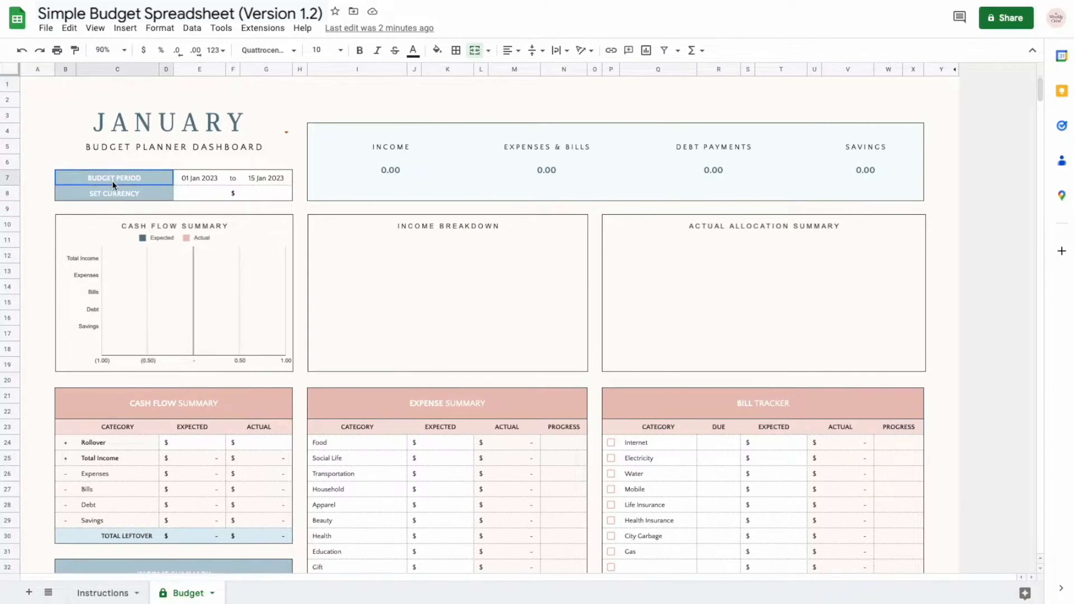
Examine the budget period dates, the month options and the currency setting of the Google Sheets dashboard
left_click_drag(112, 181, 272, 178)
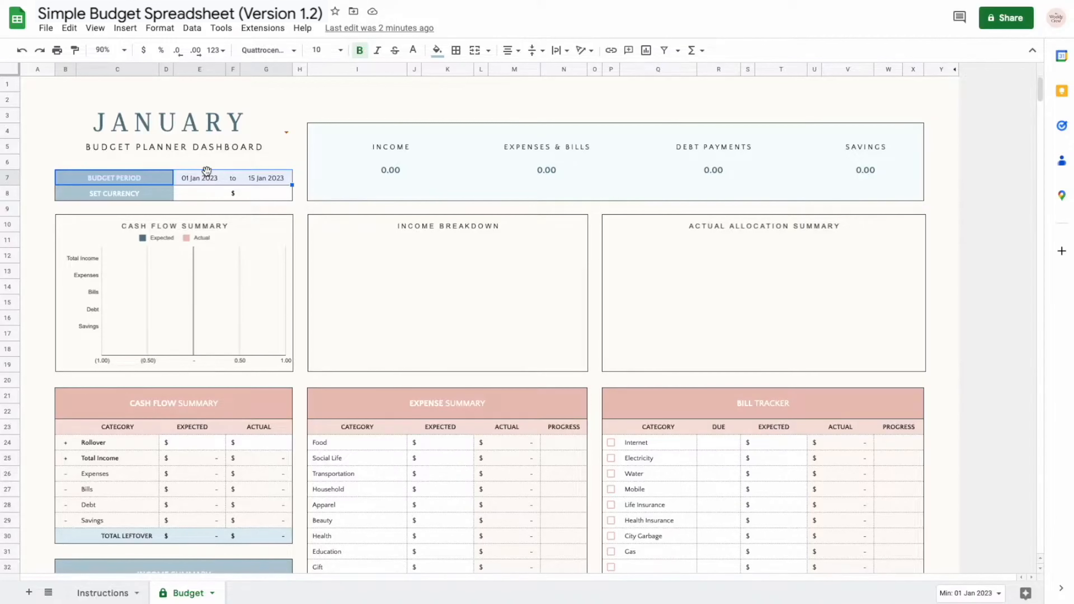
left_click(193, 180)
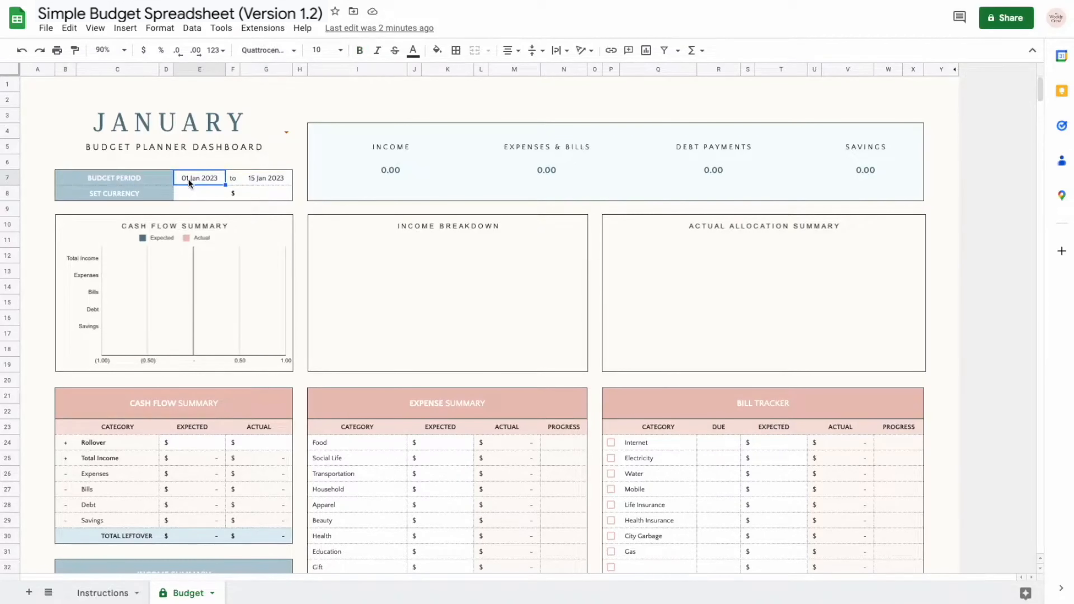
double_click(267, 177)
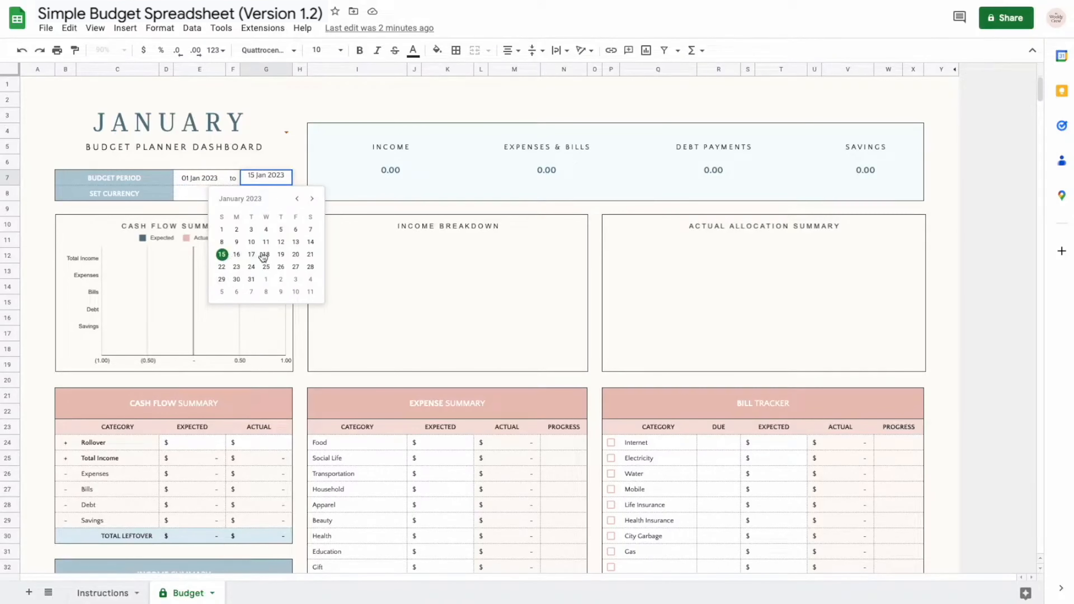
left_click(163, 177)
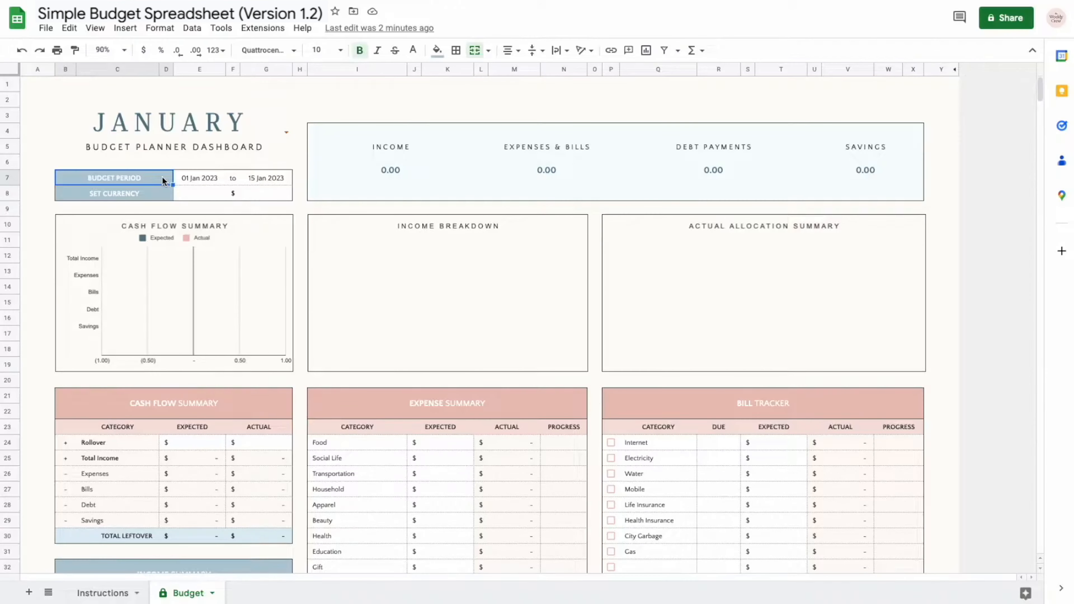
left_click(286, 133)
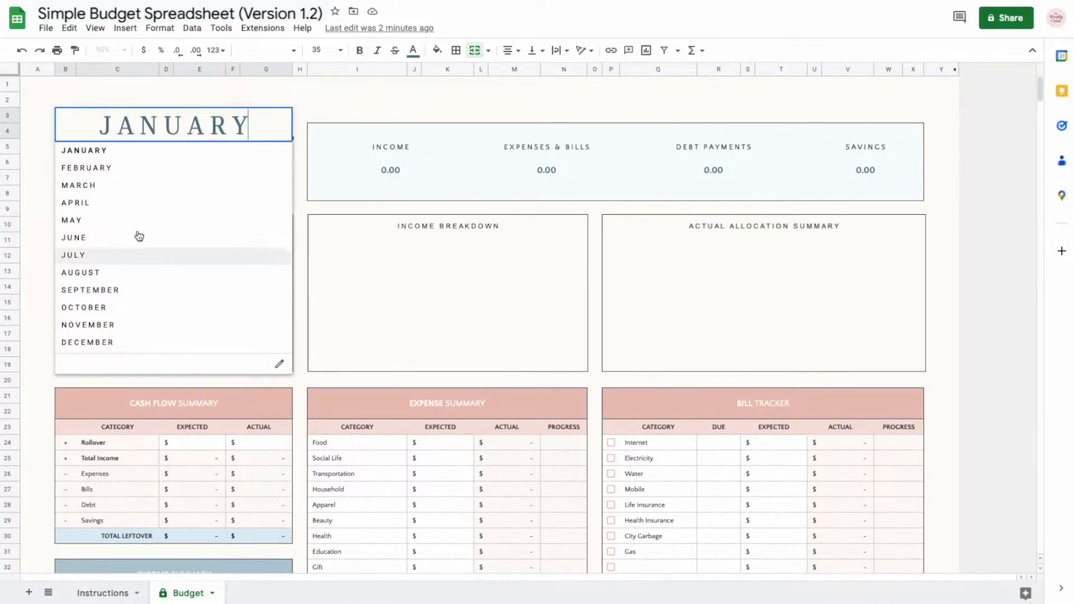
left_click(44, 110)
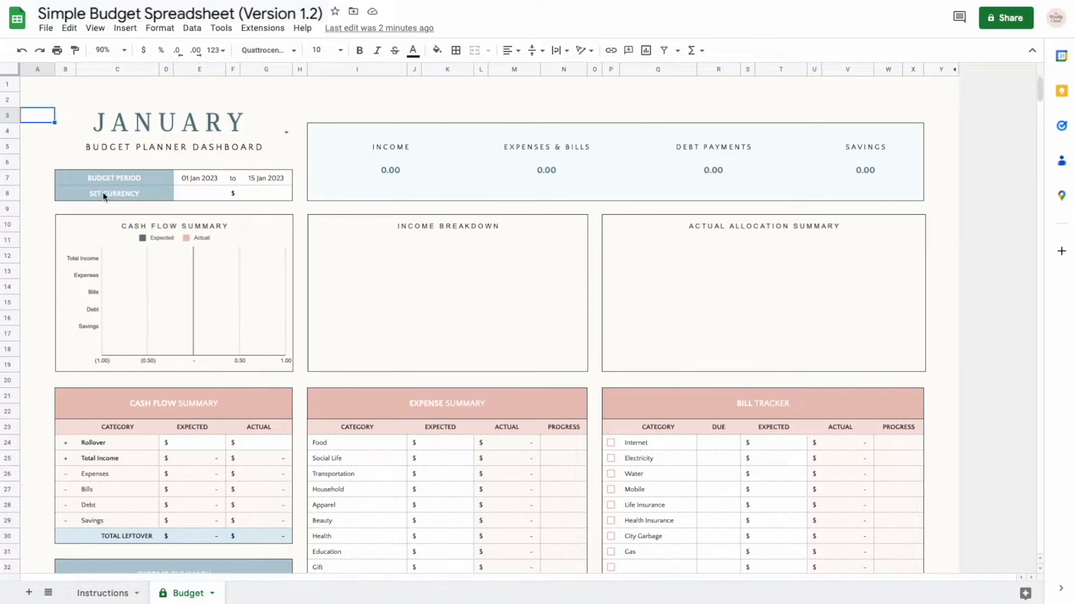
left_click_drag(103, 193, 227, 193)
left_click(249, 194)
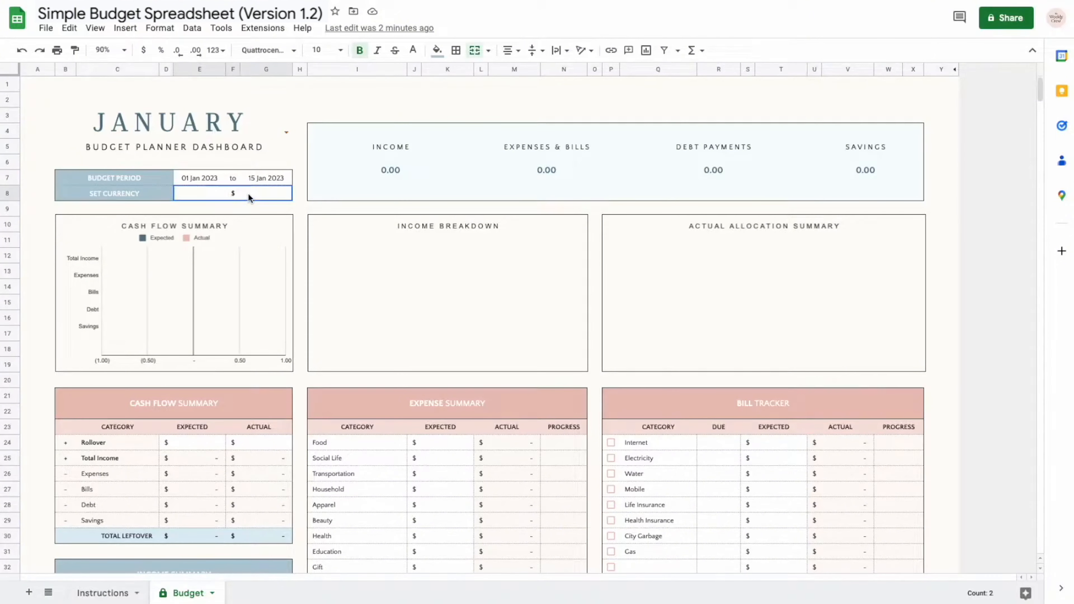
double_click(238, 193)
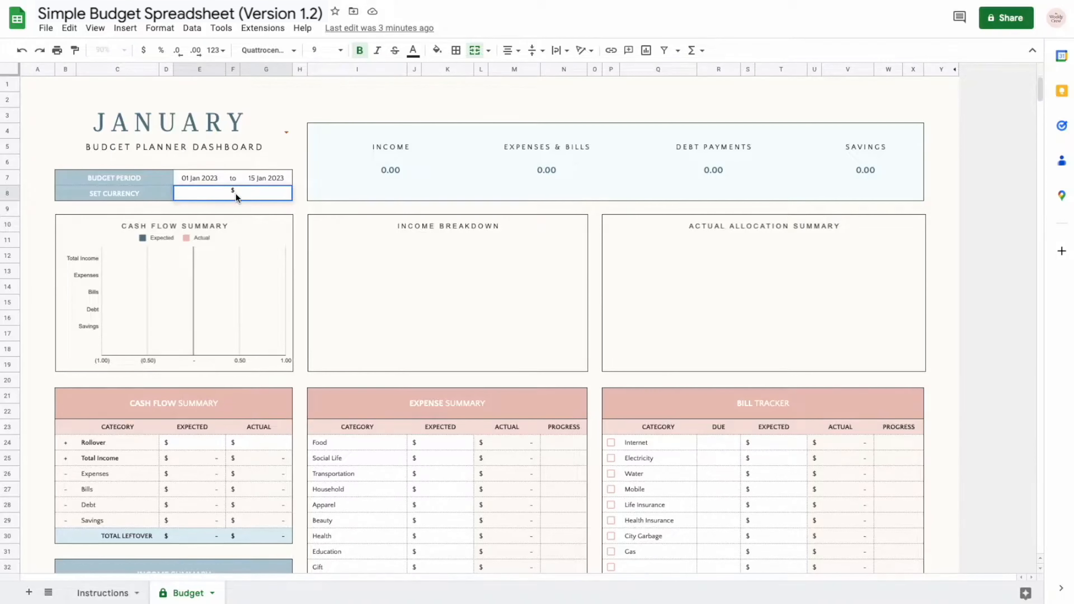
left_click(643, 383)
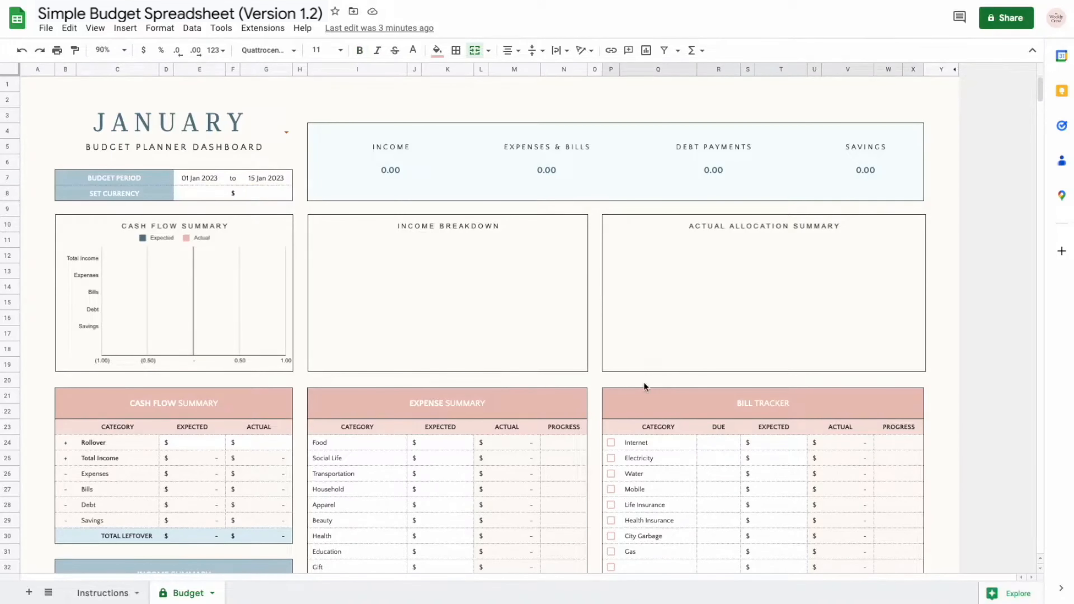
Look over the income, expense, bill, savings and investment, and debt payment tables below the dashboard charts
scroll(644, 382, "down", 7)
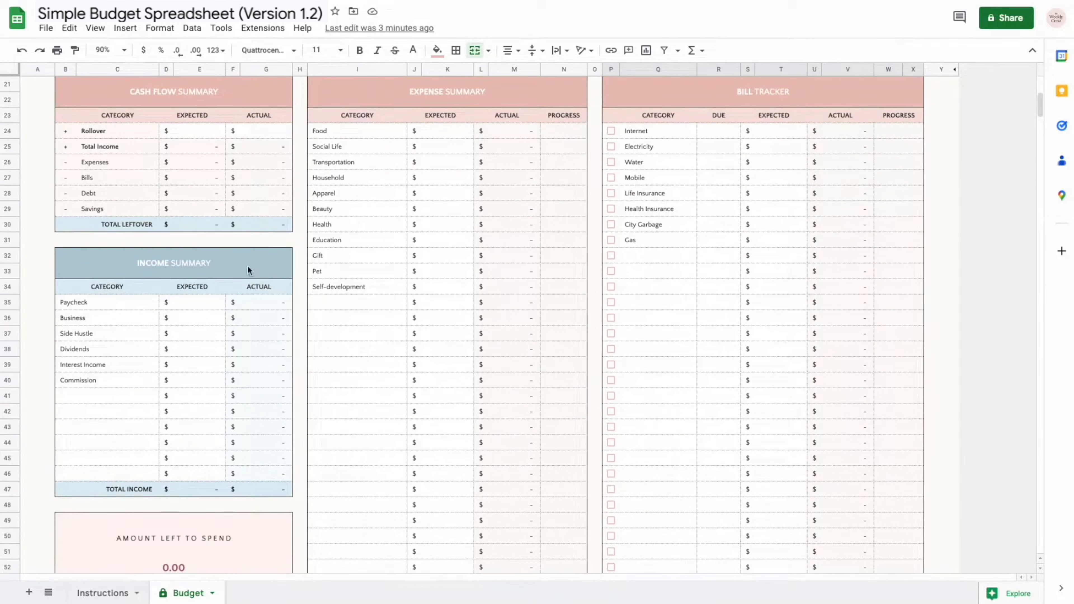
left_click_drag(247, 271, 237, 418)
left_click_drag(466, 101, 478, 302)
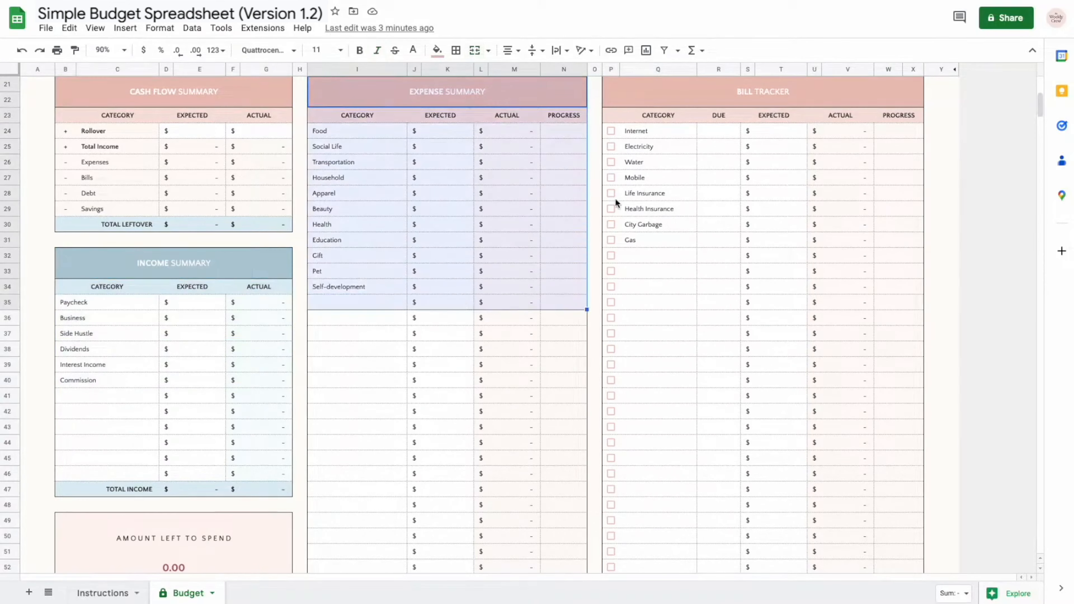
left_click_drag(727, 96, 710, 403)
scroll(492, 168, "down", 10)
left_click_drag(492, 168, 491, 386)
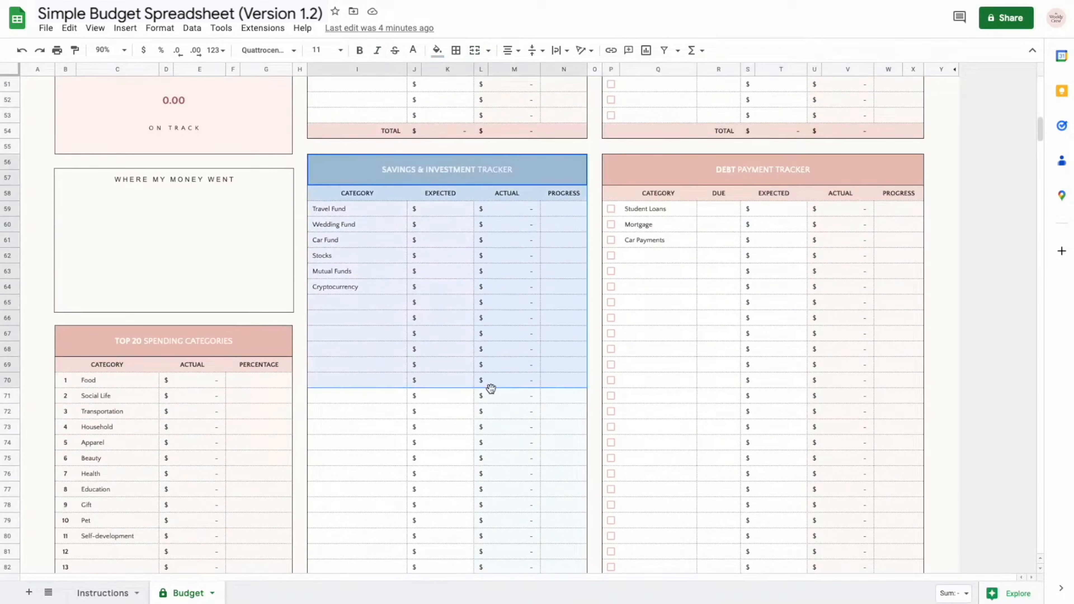
left_click_drag(746, 179, 742, 412)
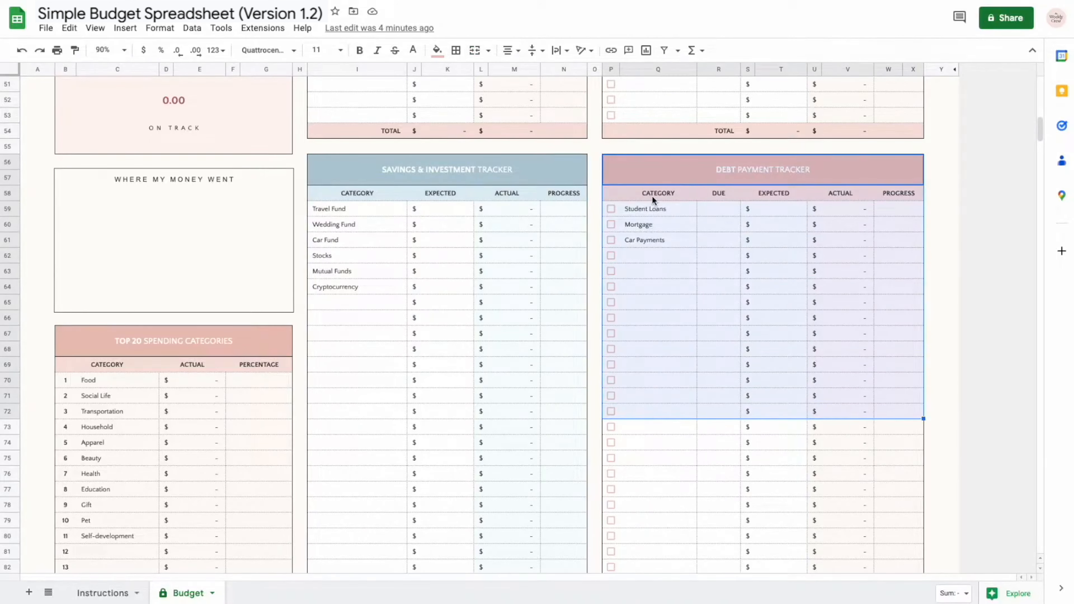
Add Personal Loan to the debt categories and clear Stocks, Mutual Funds and Cryptocurrency from the savings and investment categories
left_click_drag(652, 196, 646, 371)
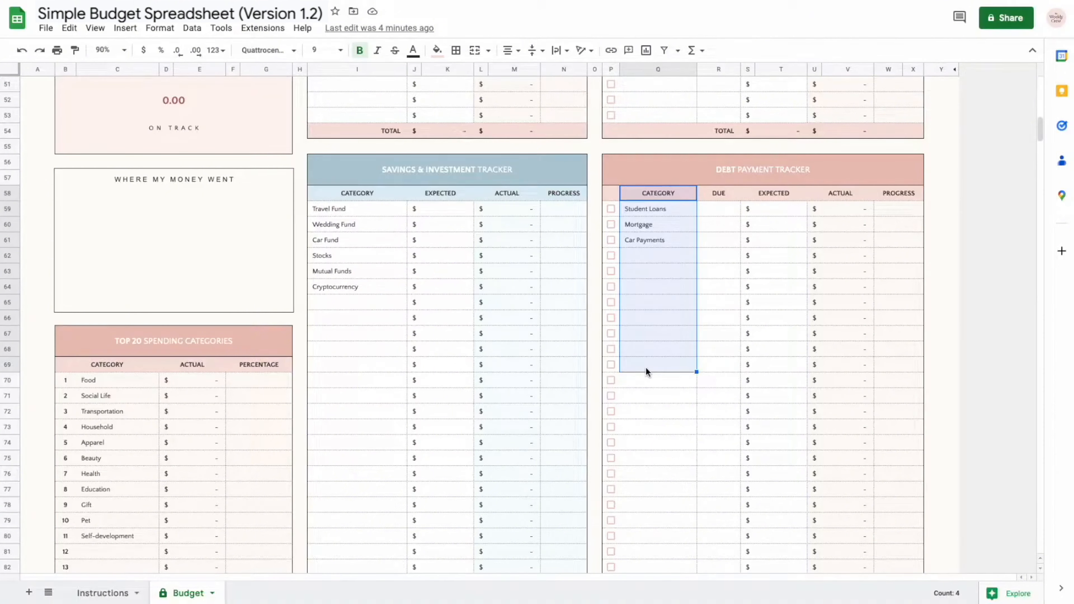
left_click(682, 260)
type("Personal Loan")
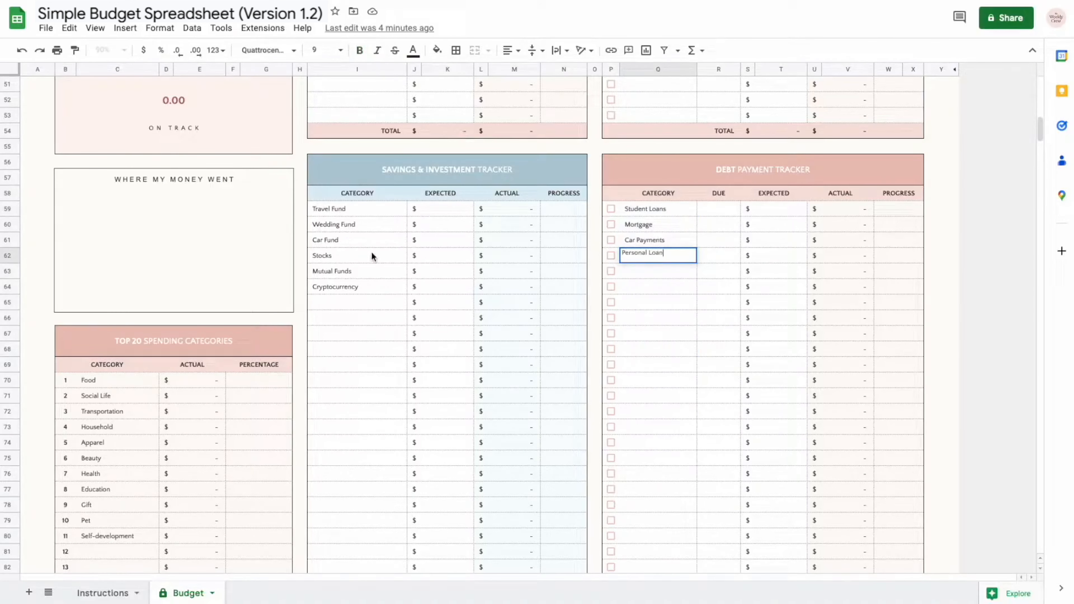
left_click_drag(372, 255, 373, 320)
key("Delete")
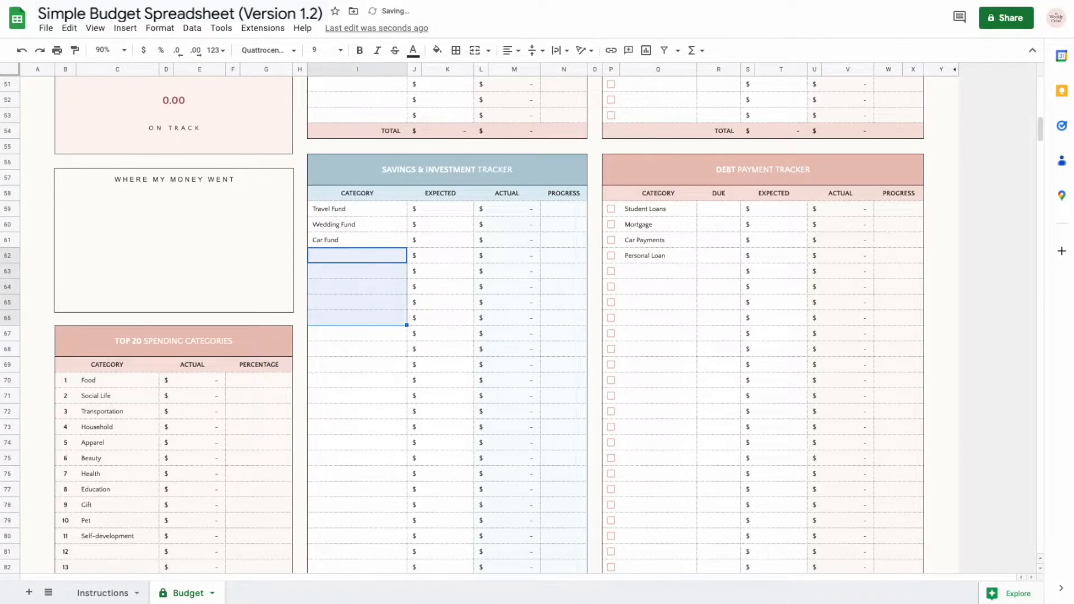
Set the expected Paycheck amount in the income summary to 5000
scroll(456, 331, "up", 10)
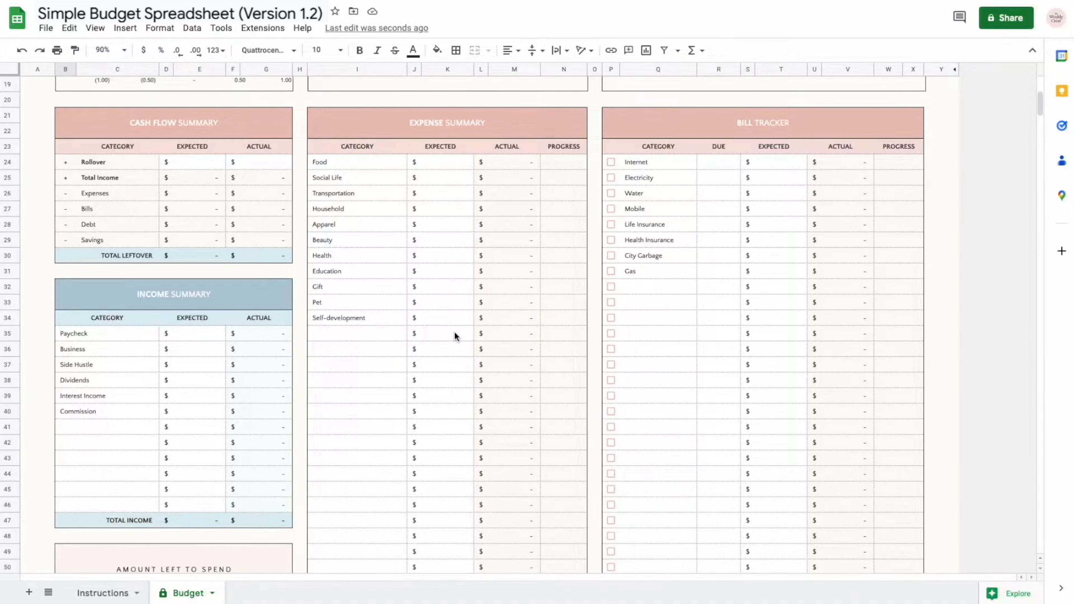
left_click(95, 337)
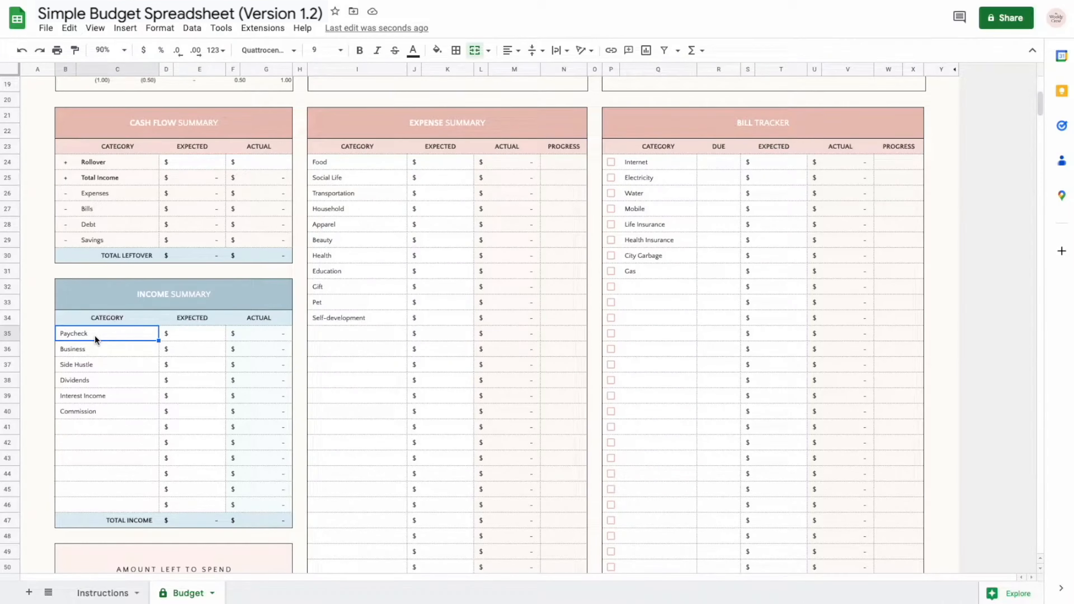
left_click(187, 331)
type("5000")
key("Return")
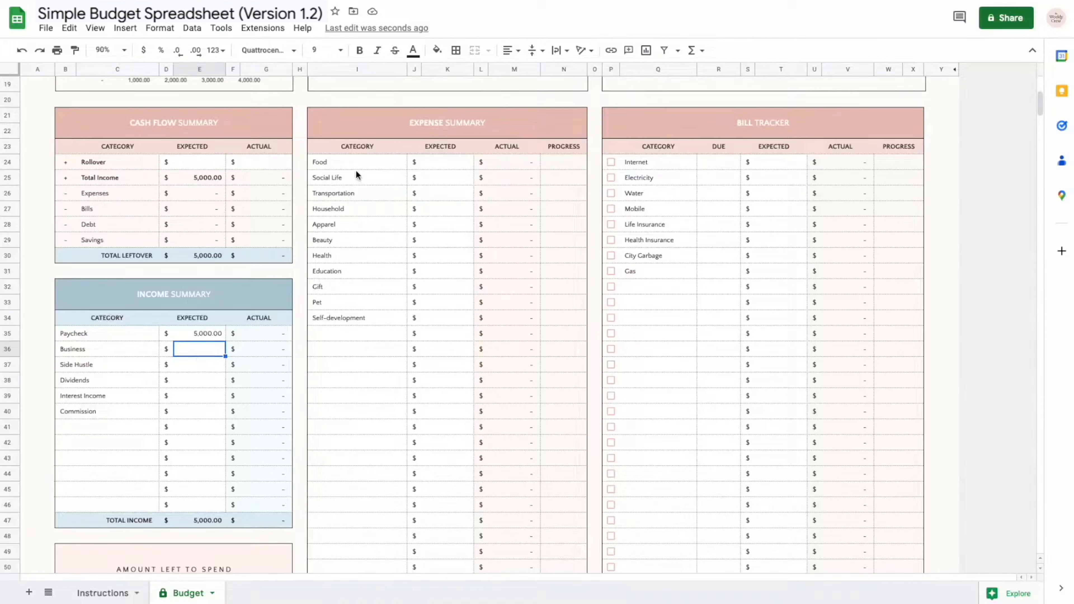
Set the expected Food amount in the expense summary to 500
left_click(362, 163)
left_click(440, 161)
type("500")
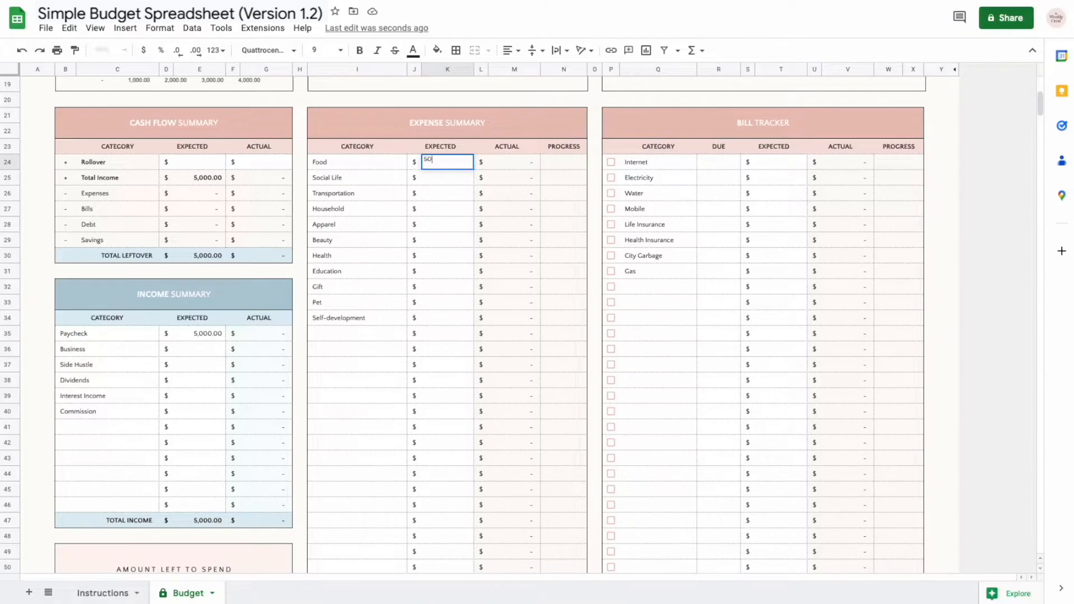
key("Return")
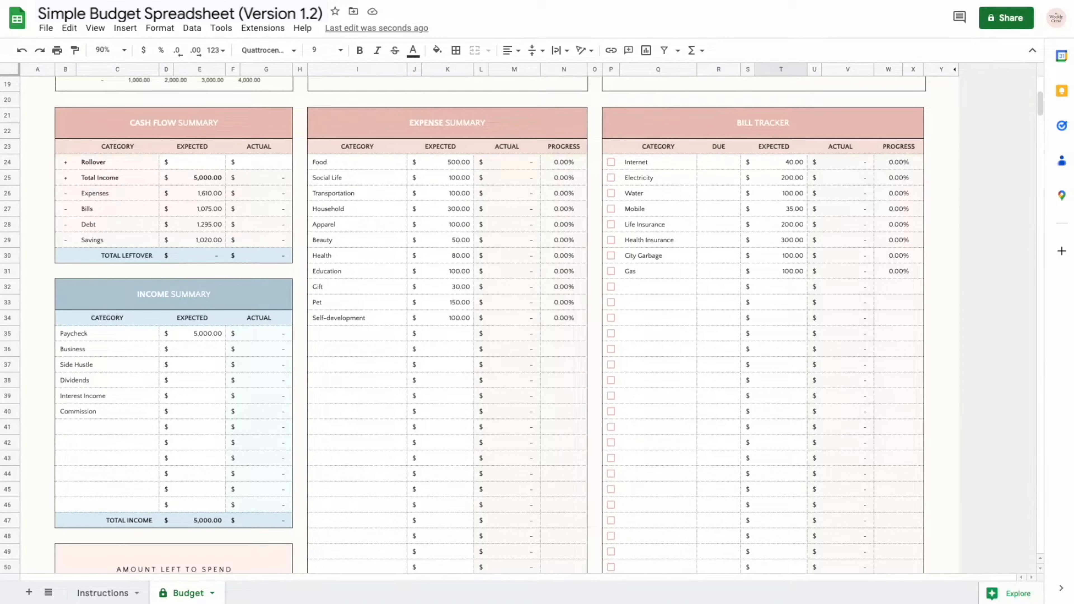
Review the expected amounts in every budget table and the expected total leftover in the cash flow summary
left_click(220, 297)
left_click(431, 136)
left_click(701, 118)
scroll(620, 356, "down", 7)
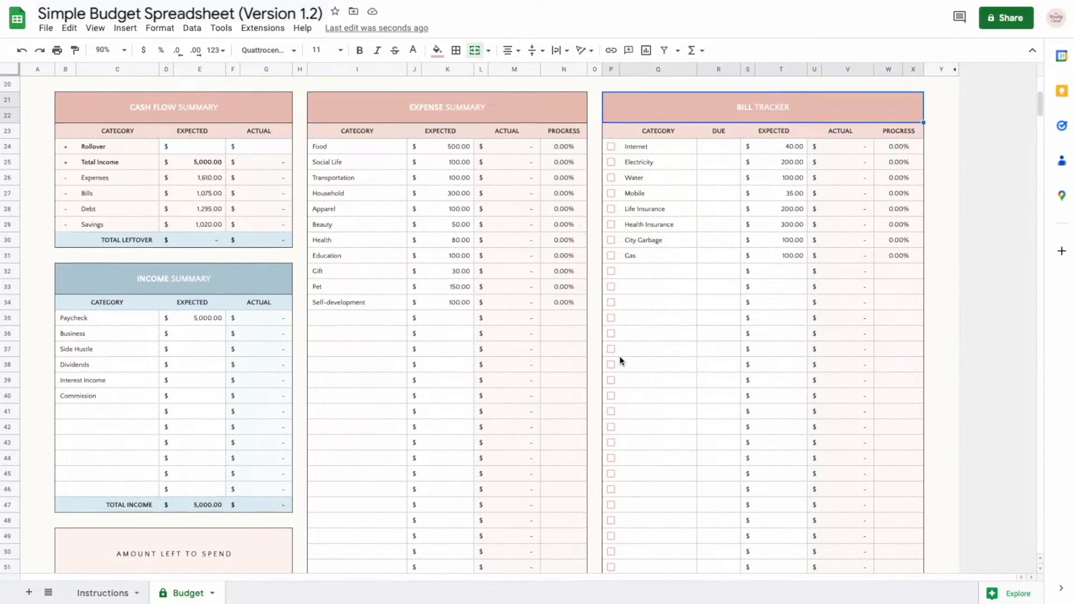
left_click(527, 341)
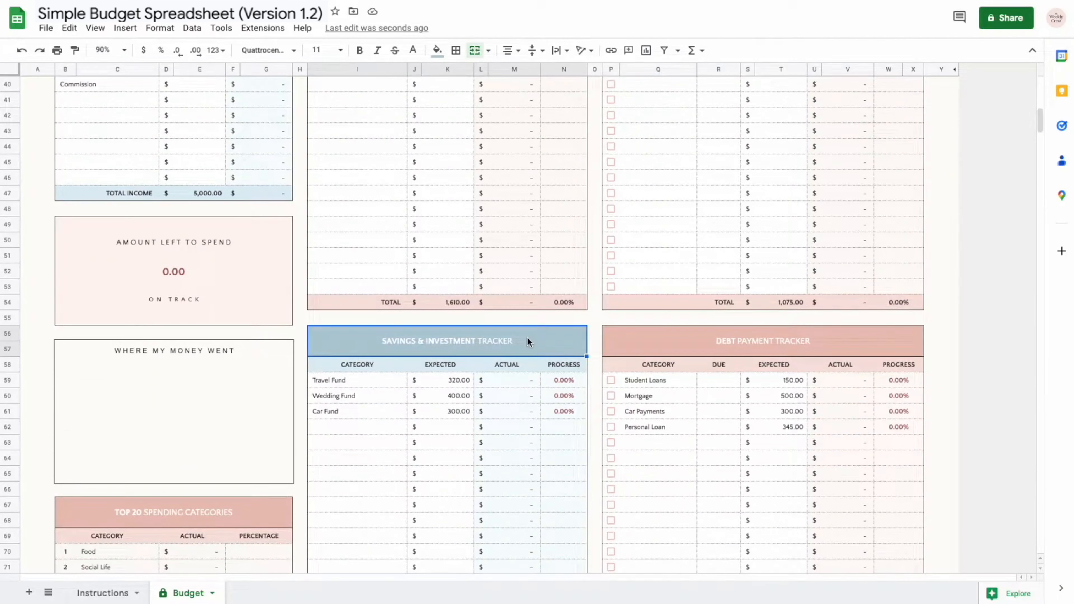
left_click(777, 338)
scroll(623, 355, "up", 9)
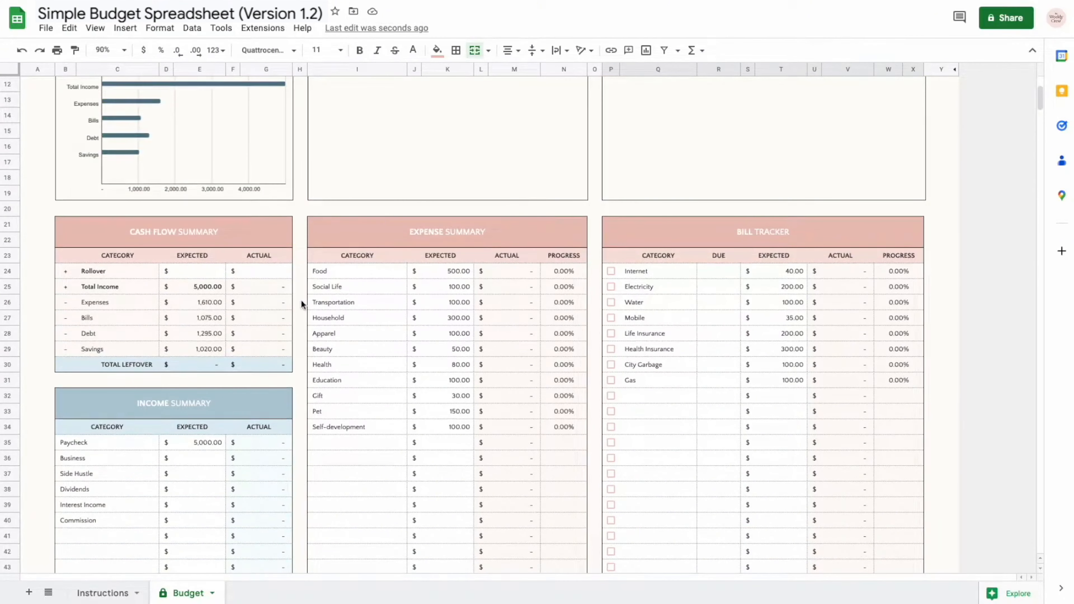
left_click(201, 218)
left_click_drag(195, 257, 194, 364)
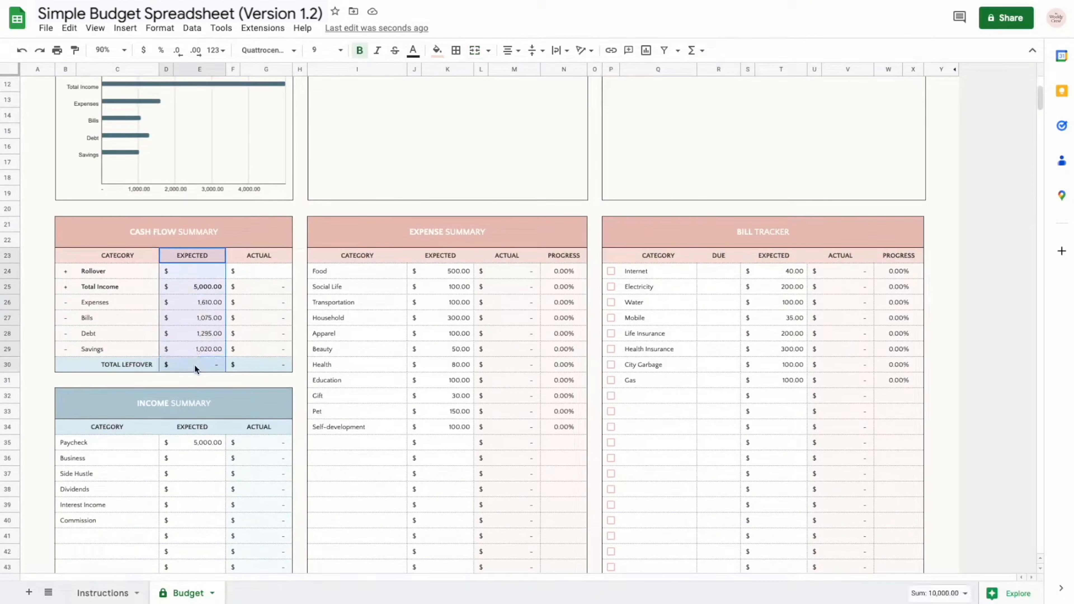
left_click(217, 367)
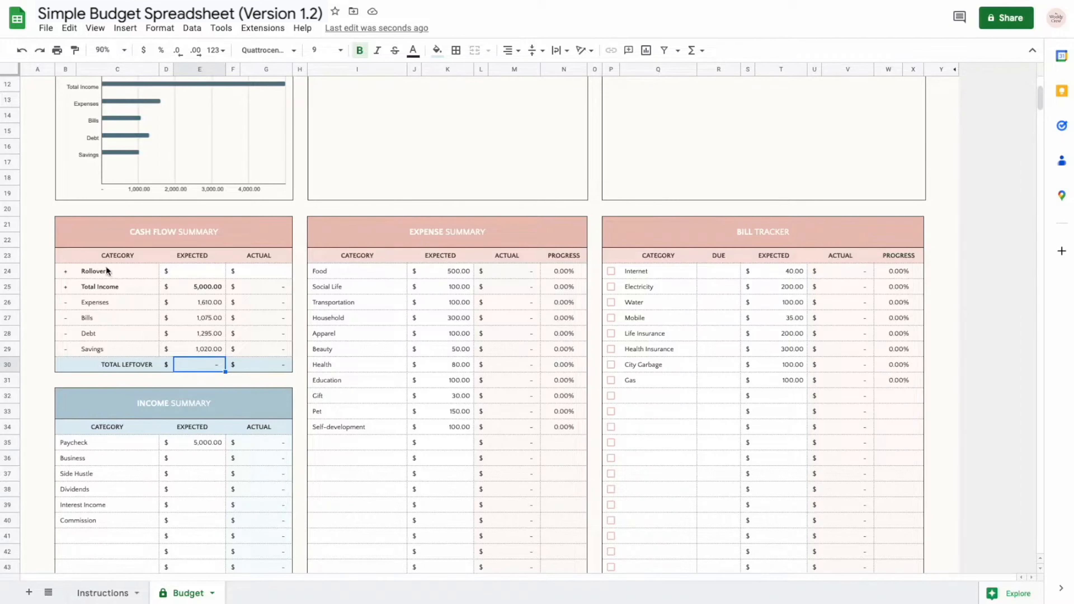
Set the expected Rollover amount in the cash flow summary to 100
left_click_drag(109, 271, 276, 274)
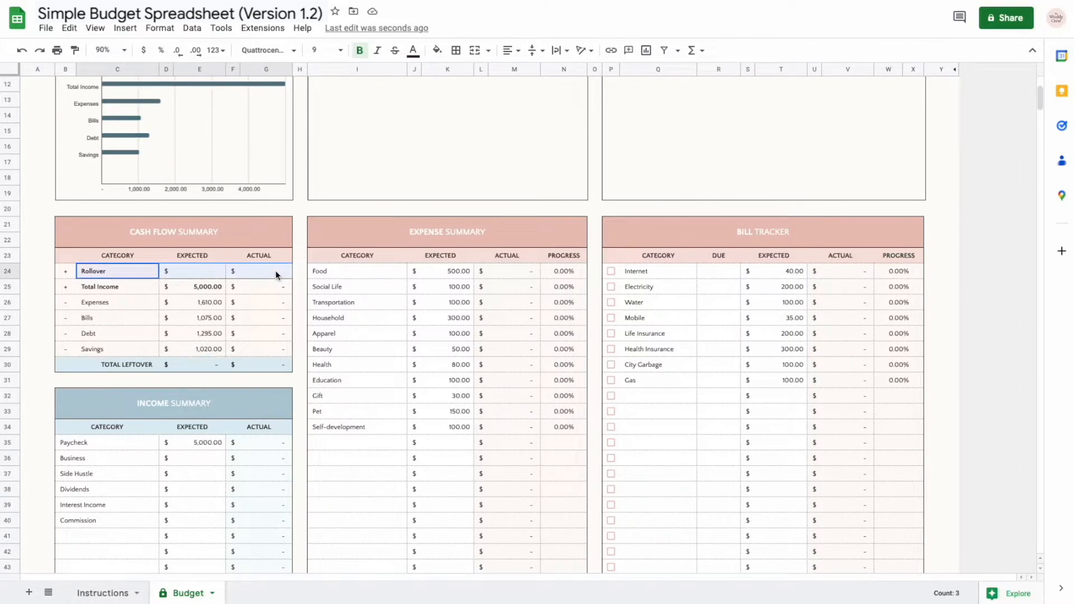
left_click(203, 271)
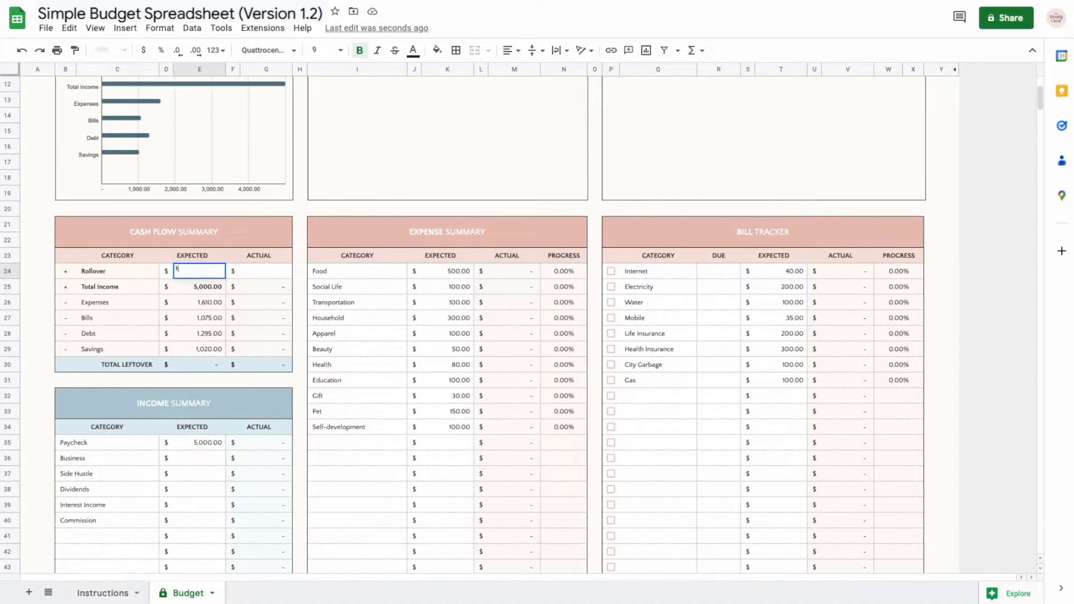
type("100")
key("Return")
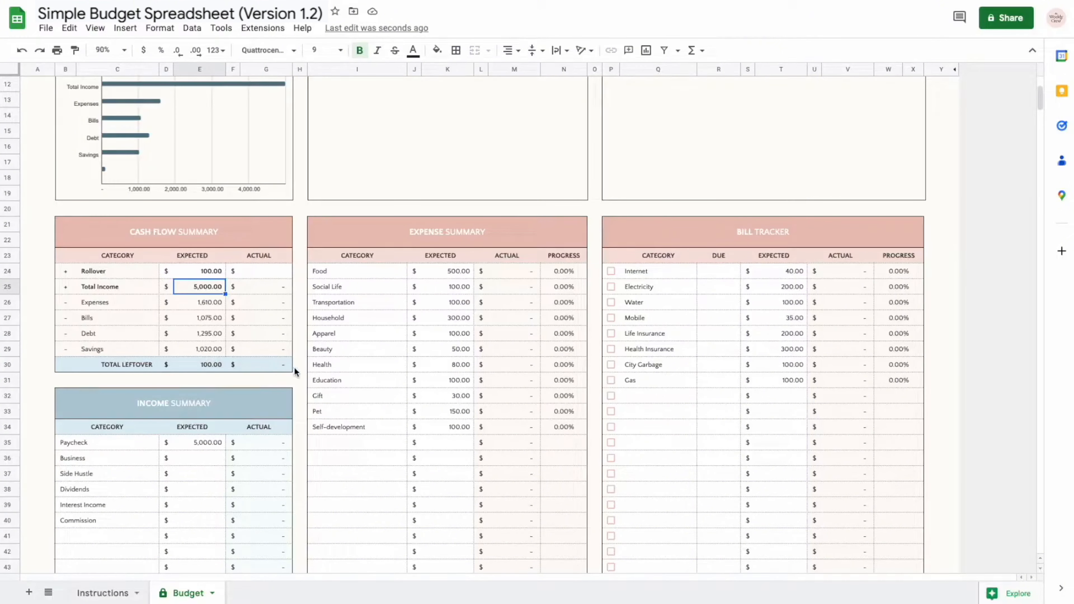
Start the first row of the transactions list with the date 1/1/23 and the transaction type Income
scroll(299, 368, "down", 5)
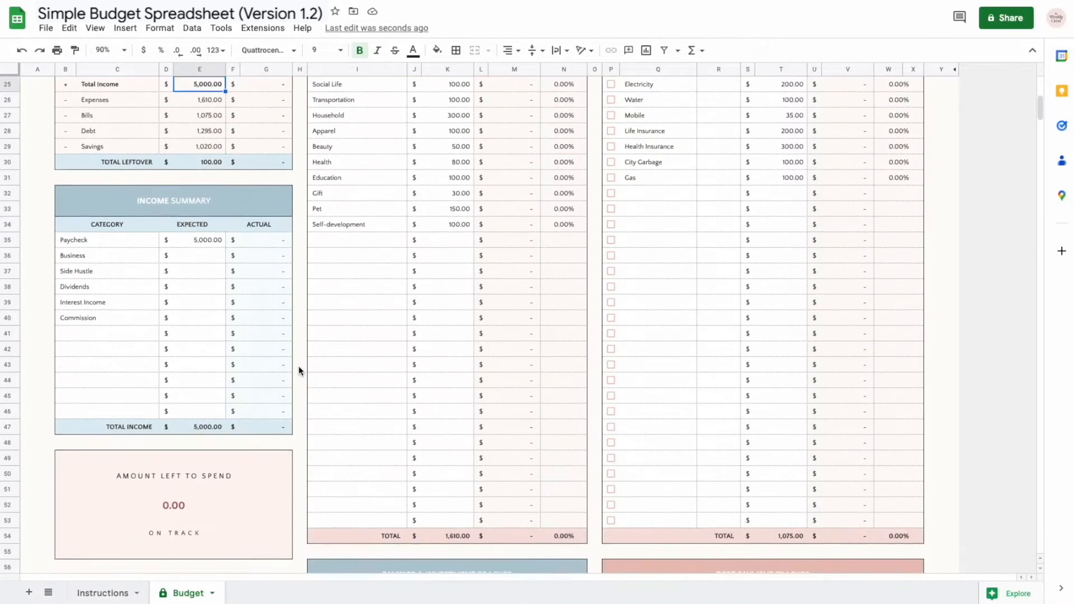
scroll(298, 368, "down", 11)
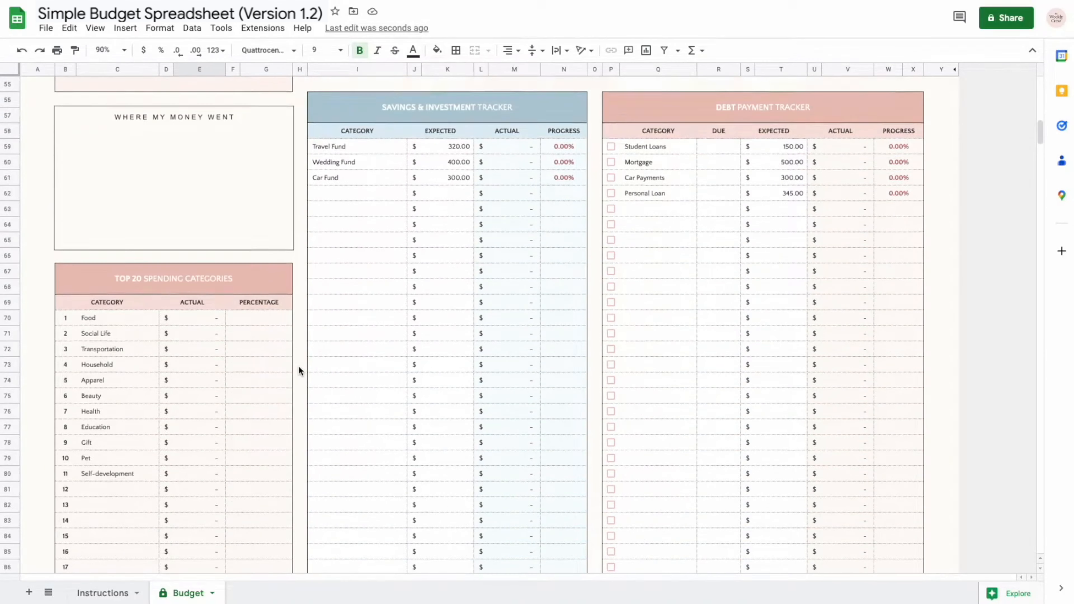
scroll(298, 368, "down", 8)
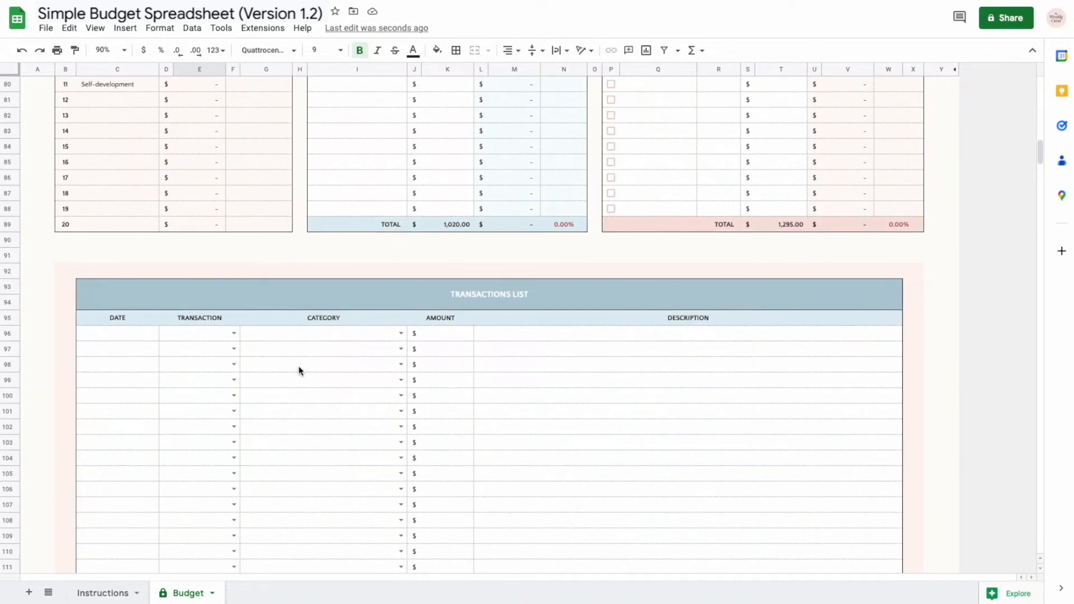
scroll(298, 368, "down", 1)
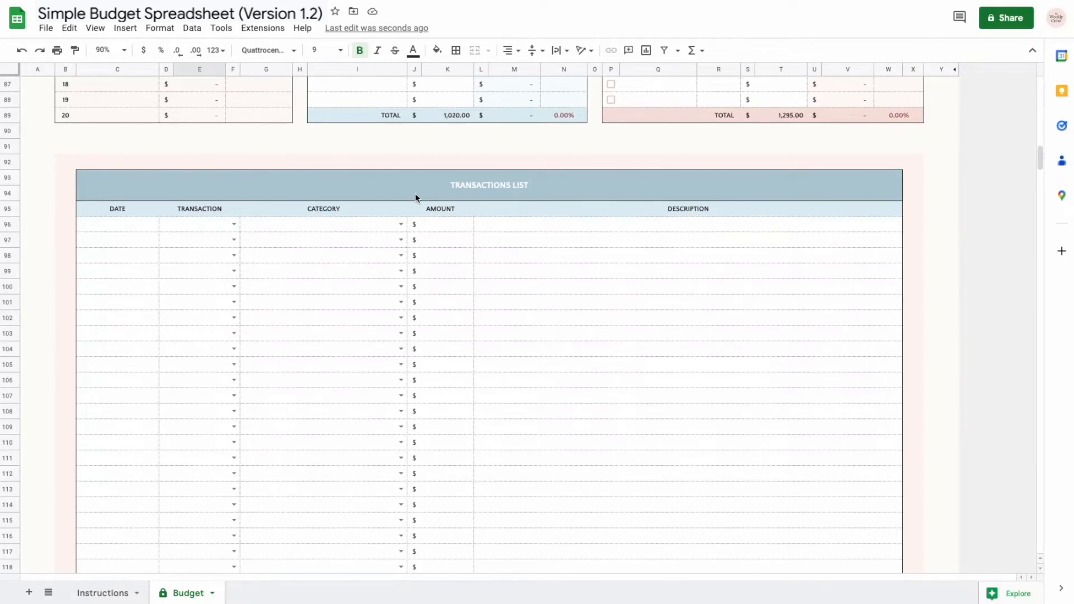
left_click(148, 226)
type("1/1/23")
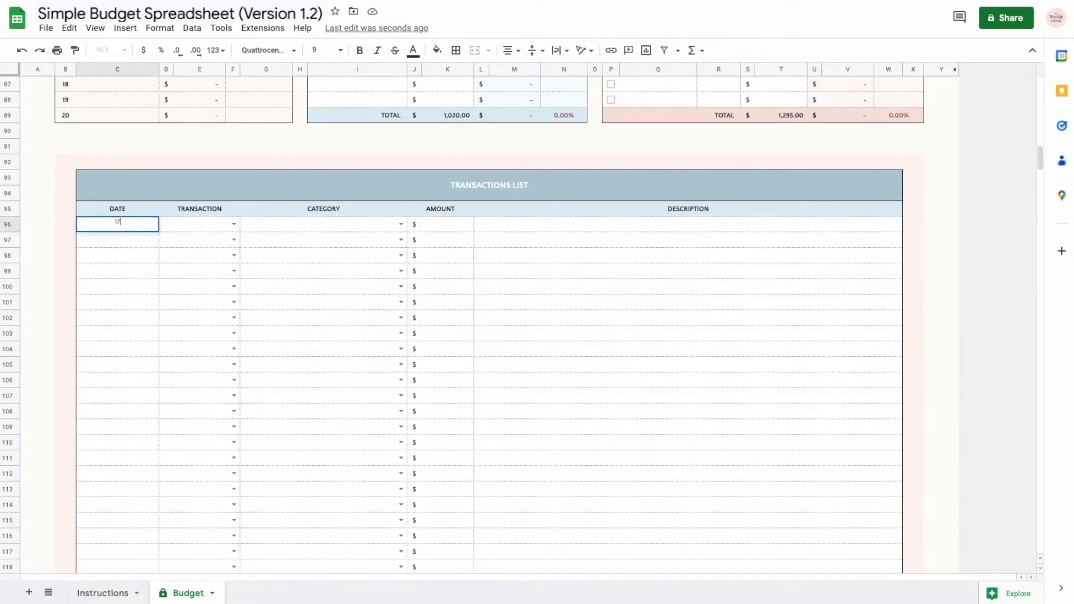
left_click(226, 229)
left_click(229, 240)
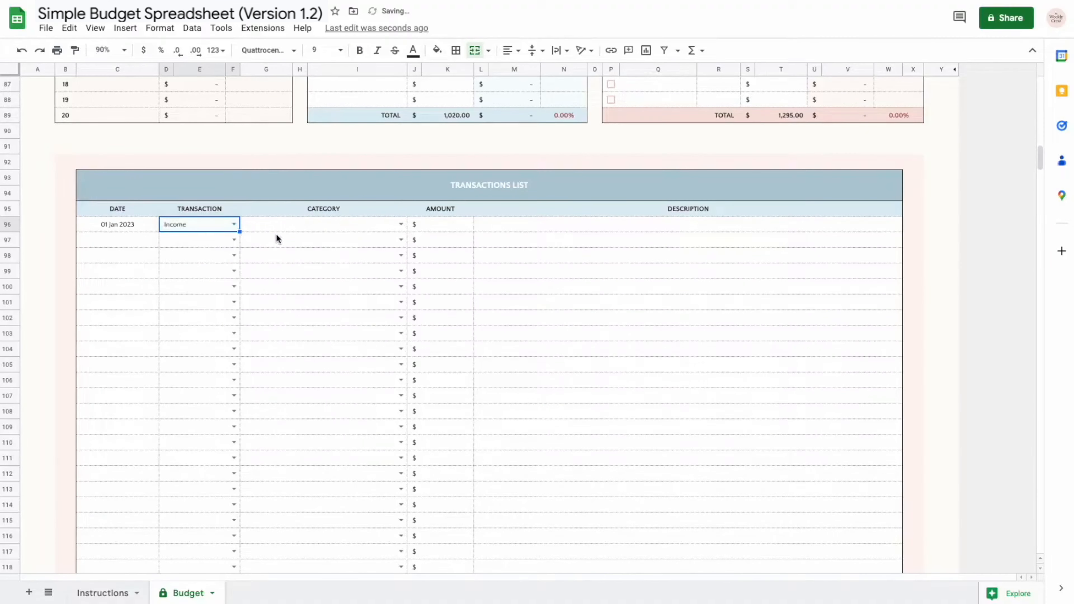
Complete the first transaction with the category Paycheck and the amount 500, leaving its description empty
left_click(403, 225)
left_click(383, 241)
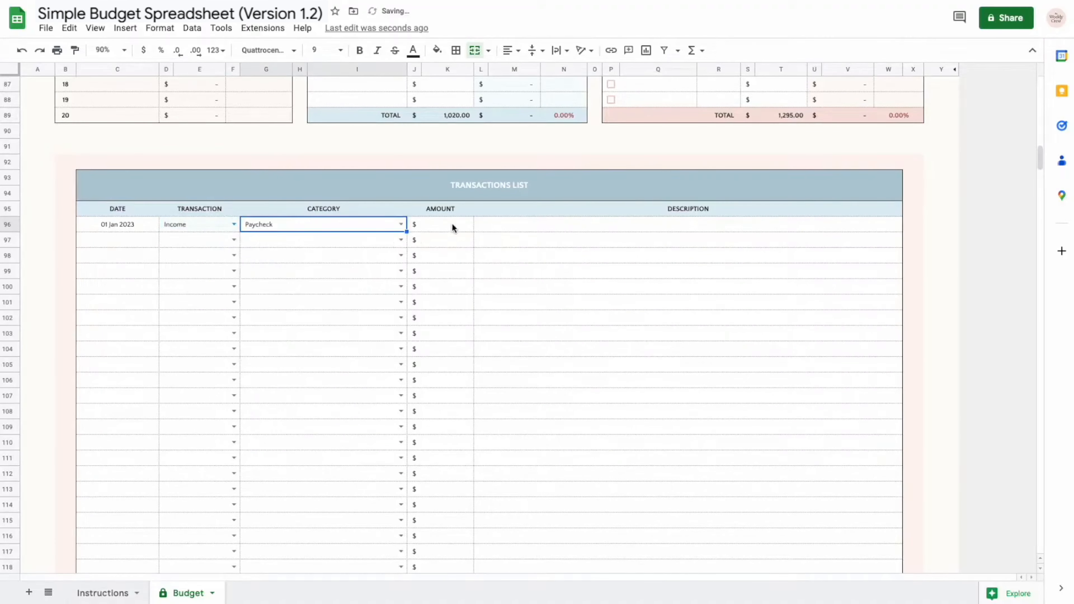
left_click(452, 223)
type("500")
key("Return")
left_click(511, 224)
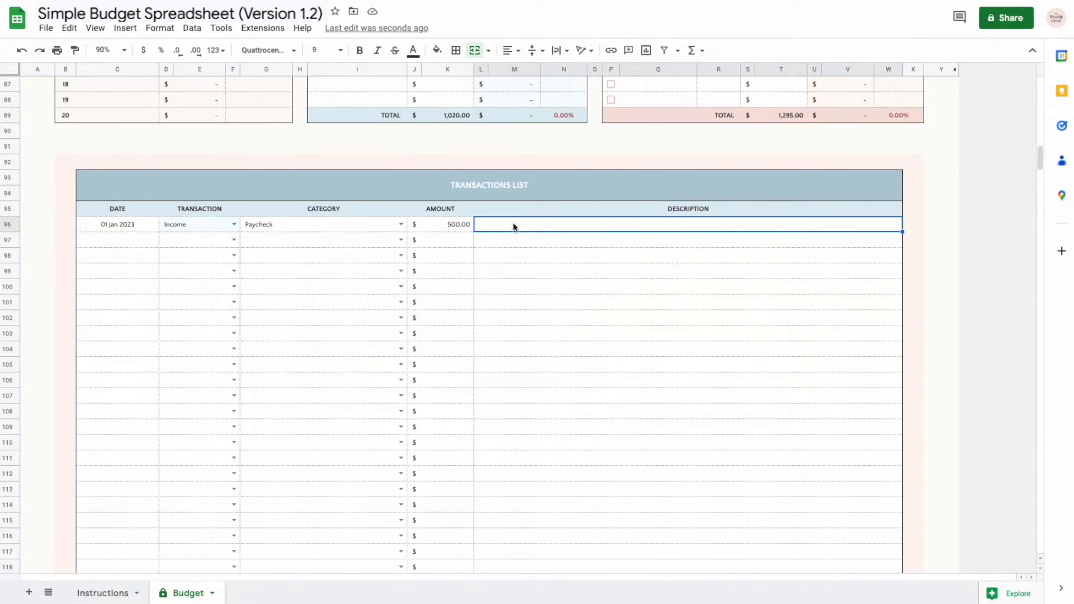
left_click(515, 213)
Record a second transaction dated 01 Jan 2023 as an Expense in the Food category with the amount 100
left_click(235, 241)
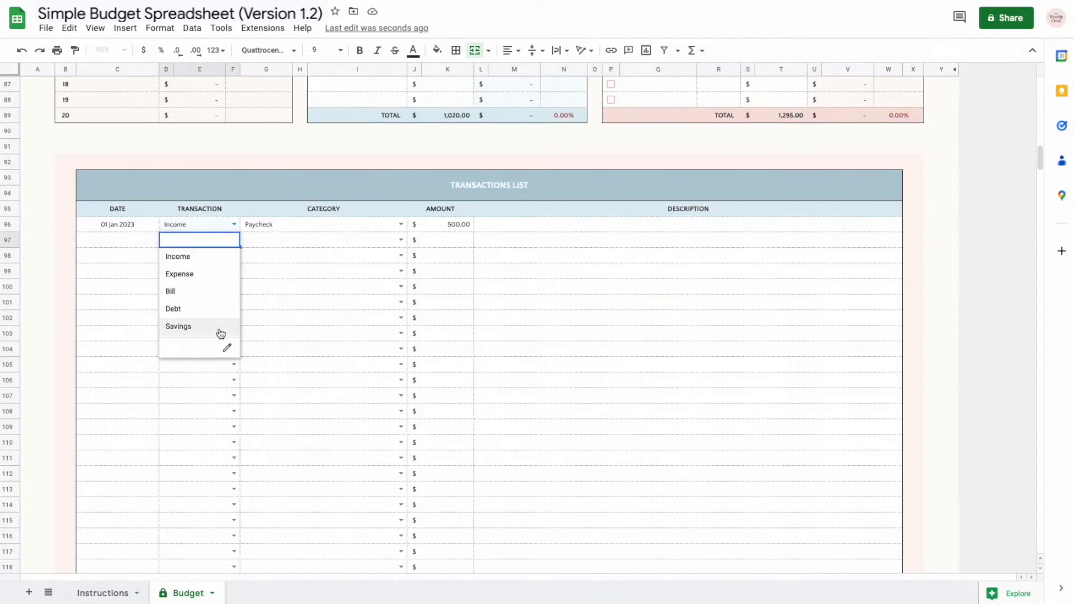
left_click(213, 273)
left_click(384, 241)
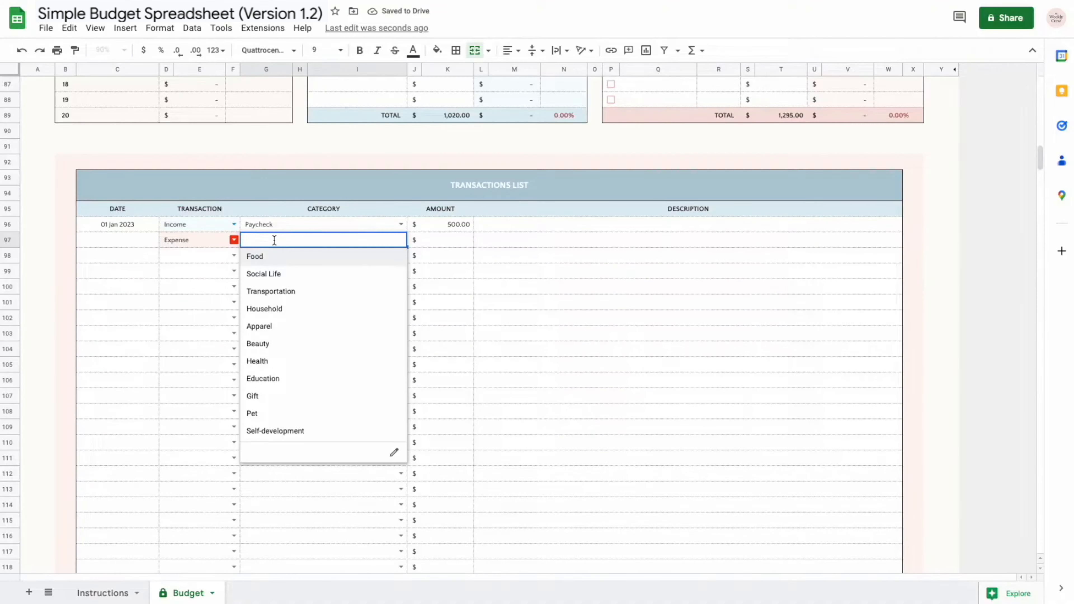
left_click(275, 259)
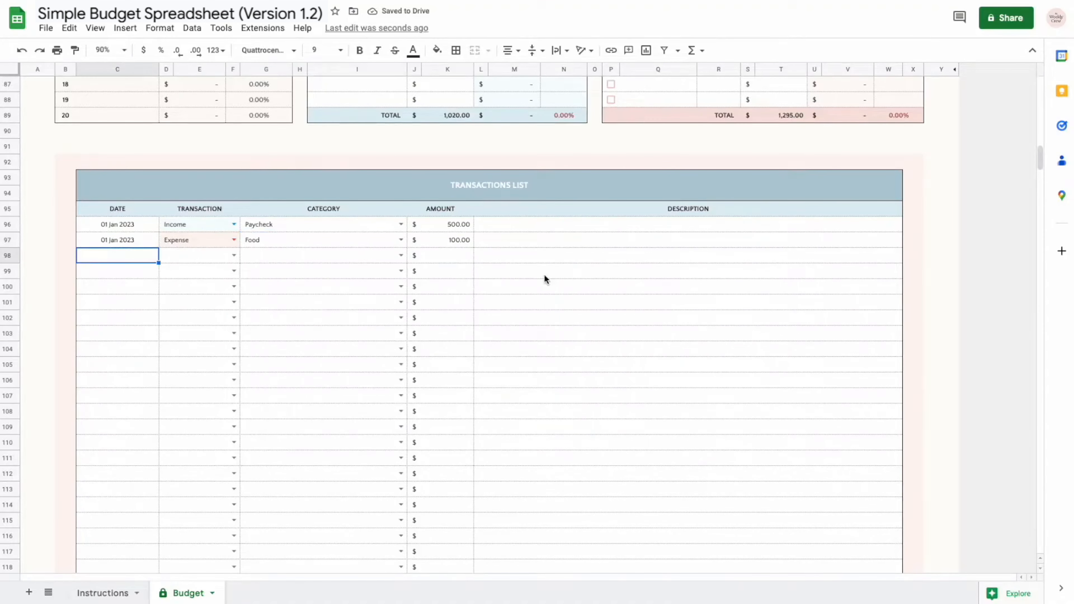
Examine the actual amounts in the income, expense and cash flow summaries, including the progress of the Food expense
scroll(543, 274, "up", 5)
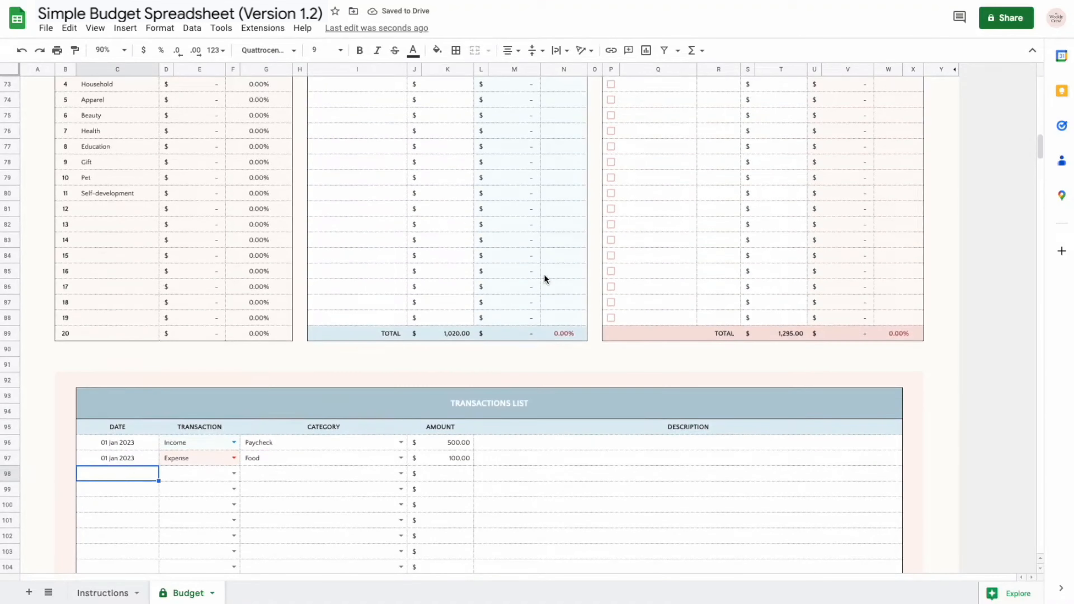
scroll(544, 275, "up", 10)
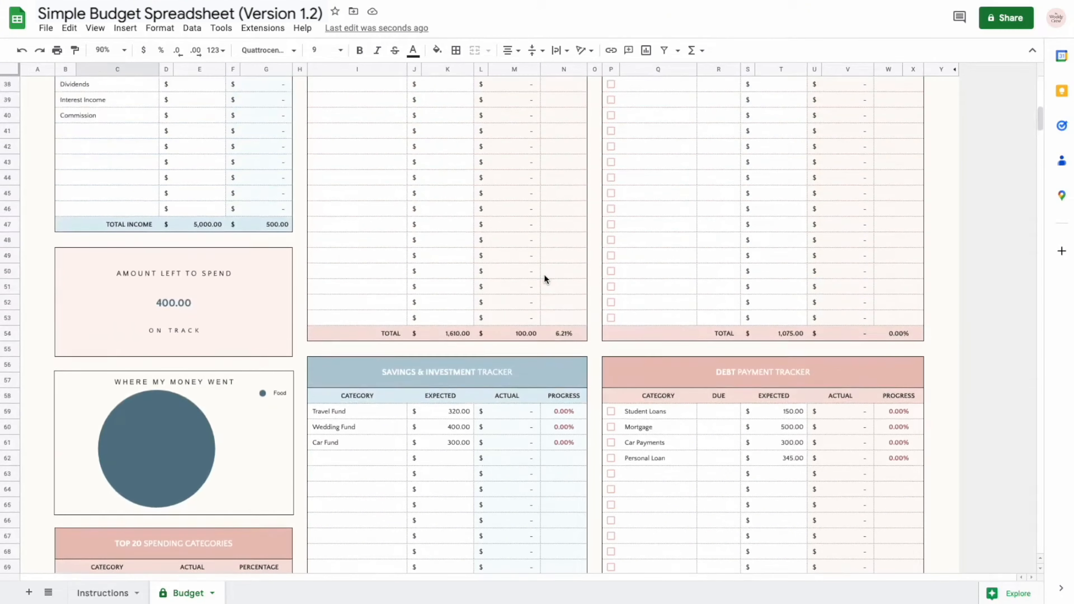
scroll(544, 275, "up", 5)
left_click(76, 289)
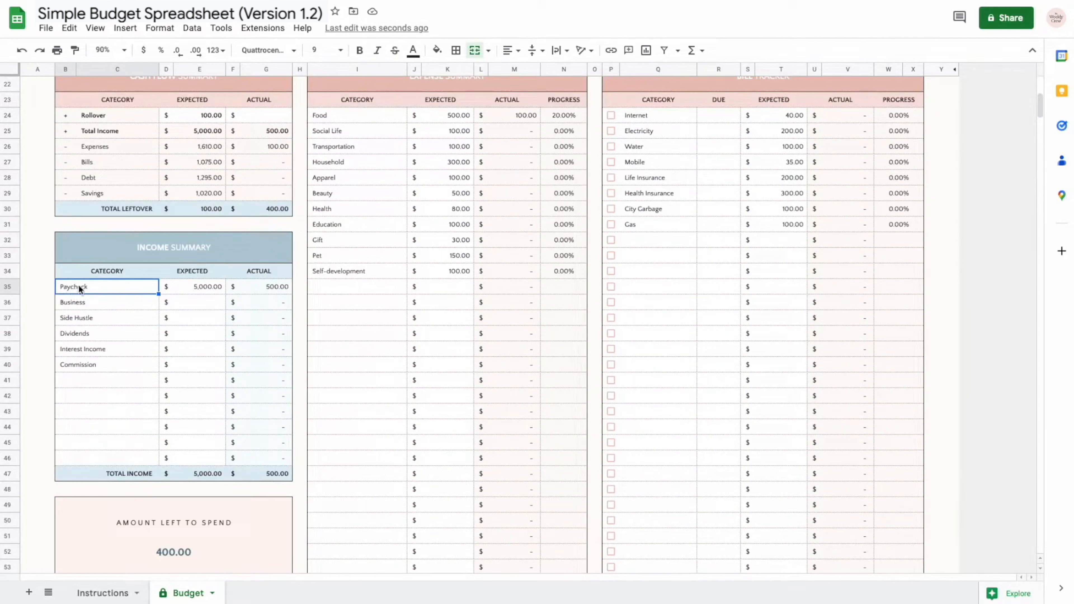
left_click(286, 291)
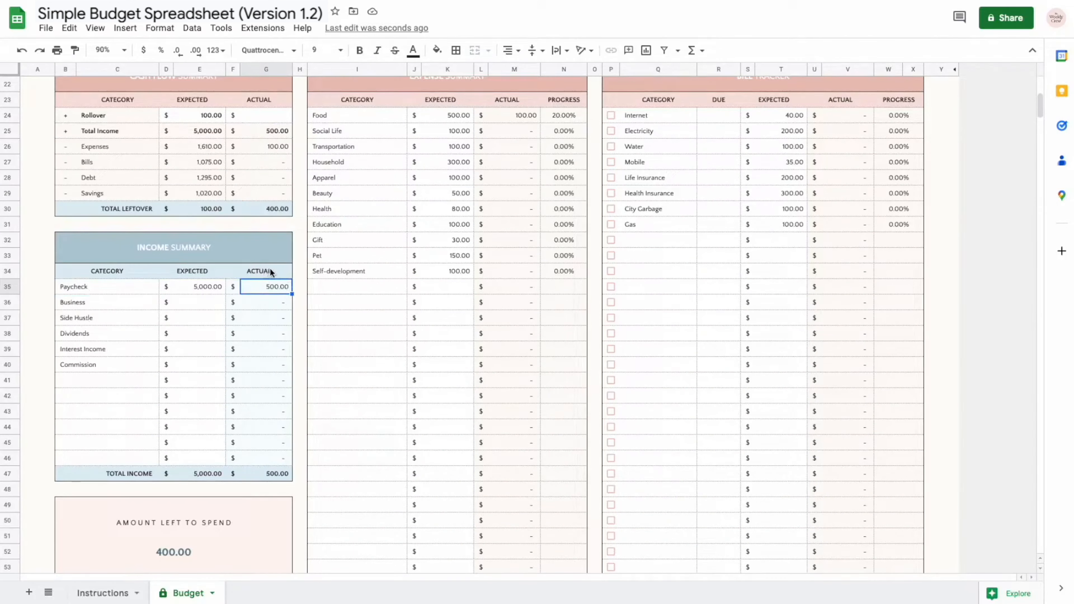
left_click_drag(270, 267, 270, 292)
scroll(501, 289, "up", 3)
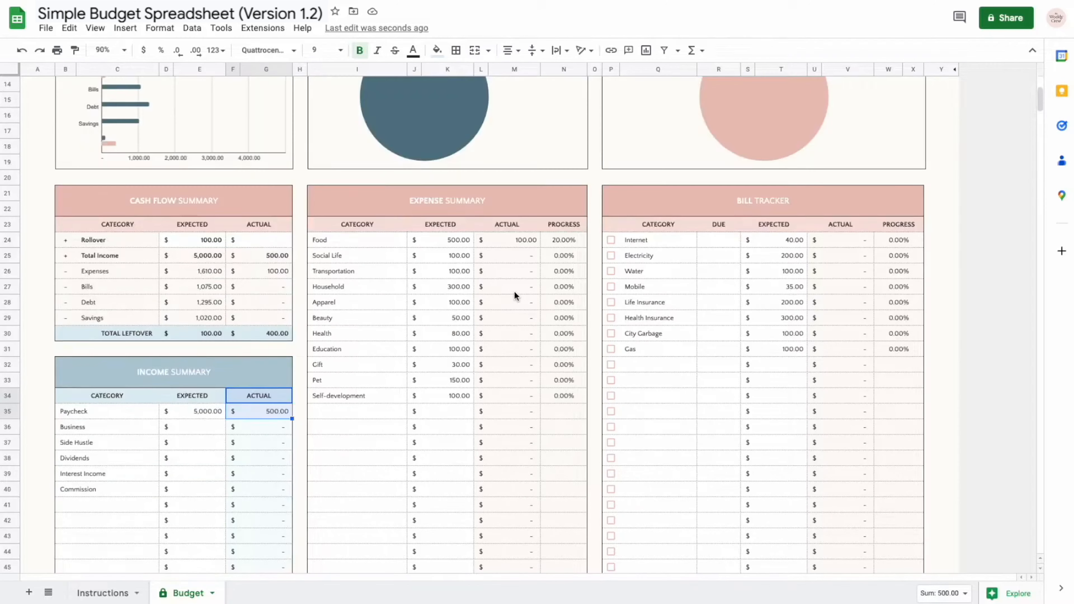
left_click(343, 240)
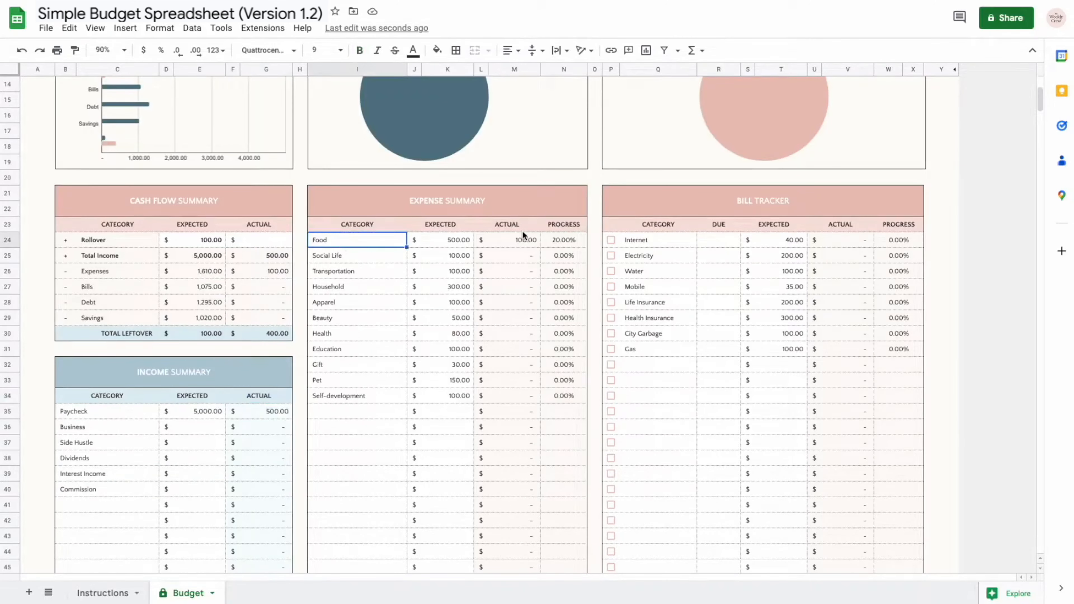
left_click_drag(516, 223, 578, 241)
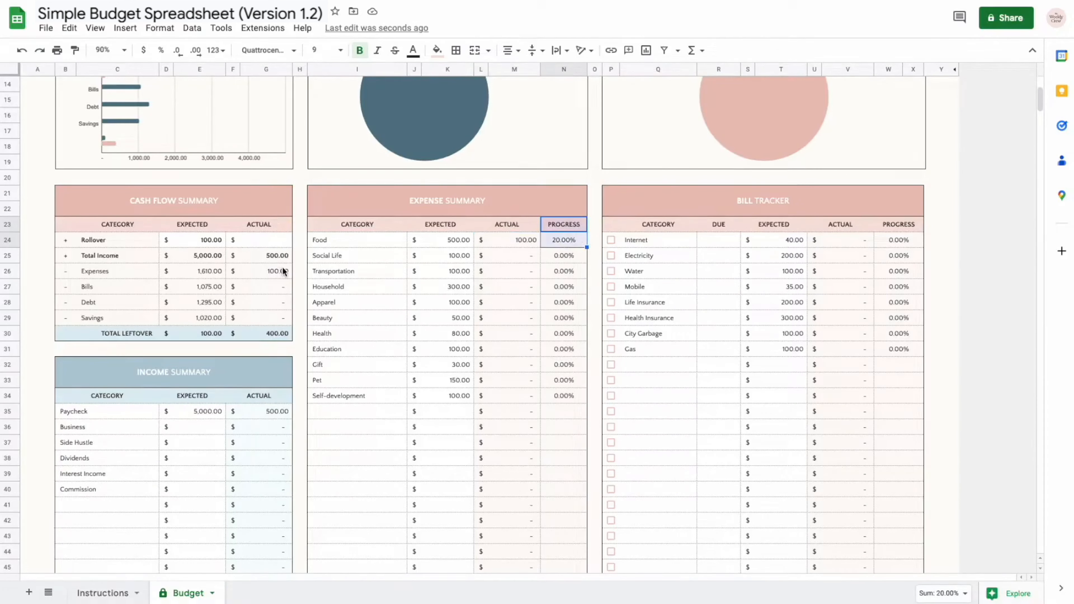
left_click_drag(272, 228, 275, 335)
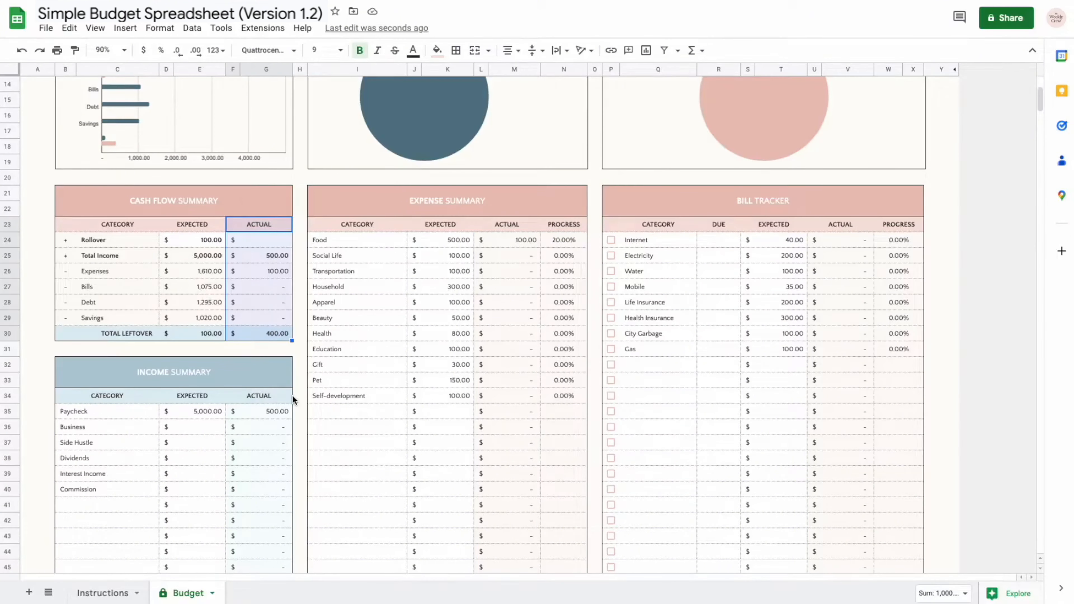
Examine the amount left to spend, the spending chart and the top 20 spending categories
scroll(293, 394, "down", 10)
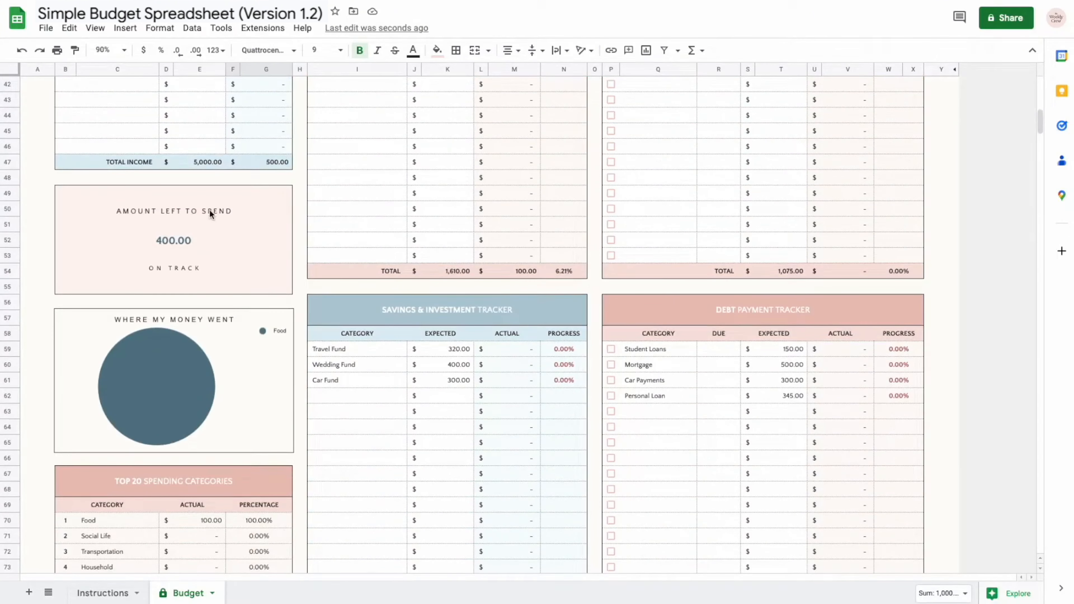
left_click_drag(209, 213, 219, 287)
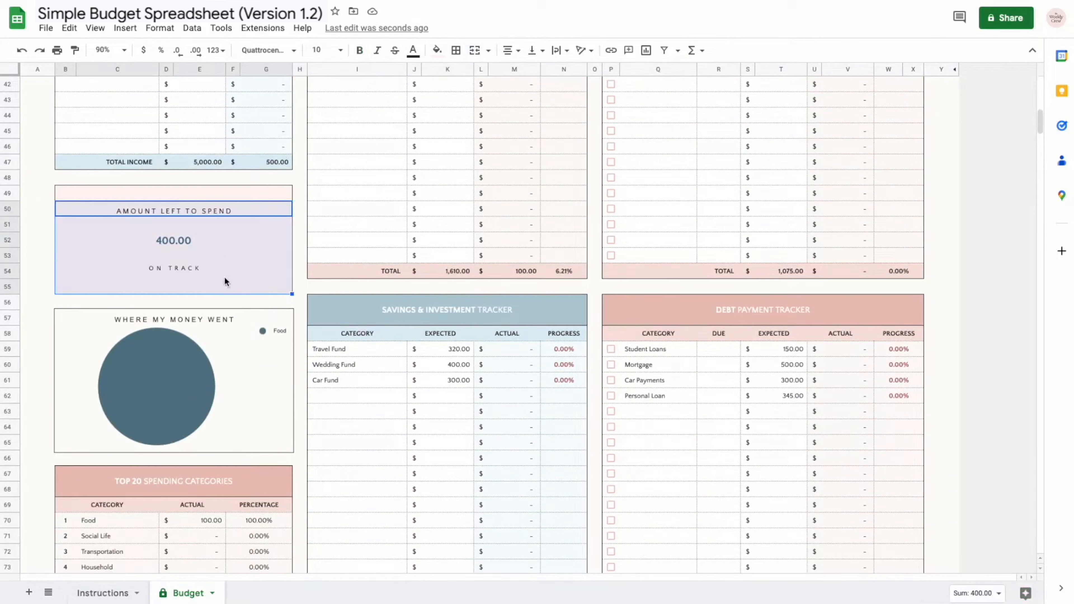
scroll(249, 286, "down", 4)
left_click(195, 286)
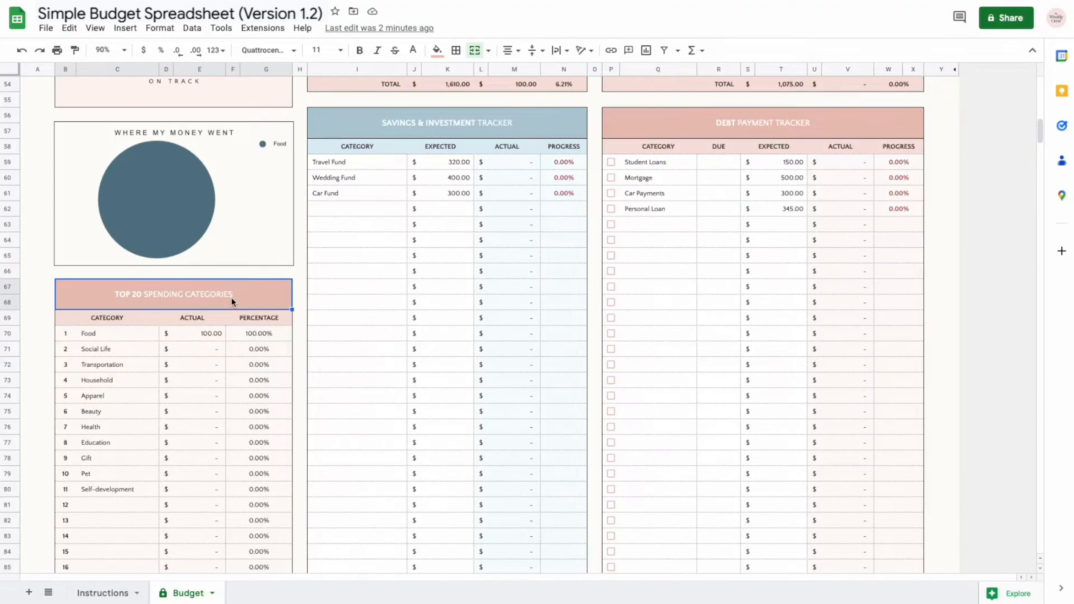
scroll(193, 270, "down", 1)
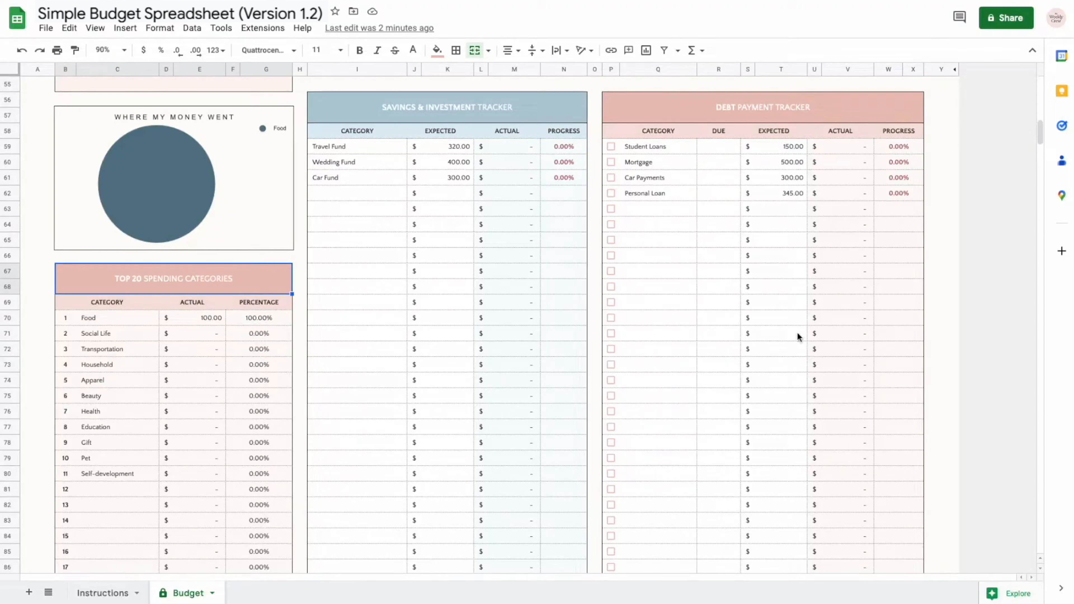
Look over the due date column of the debt payment tracker and tick off the Student Loans payment
left_click_drag(720, 131, 715, 286)
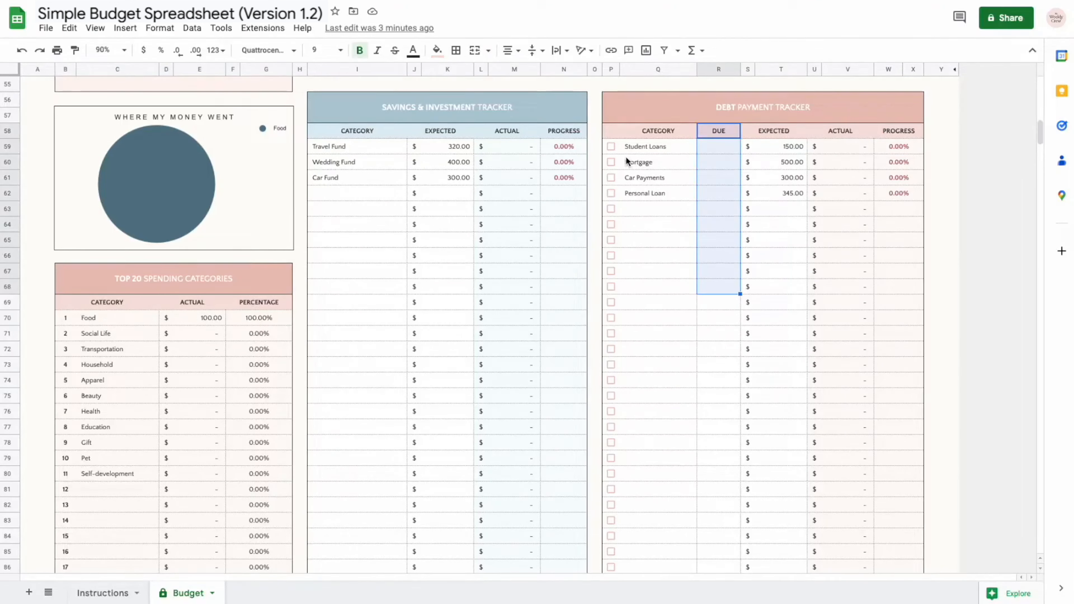
left_click(611, 146)
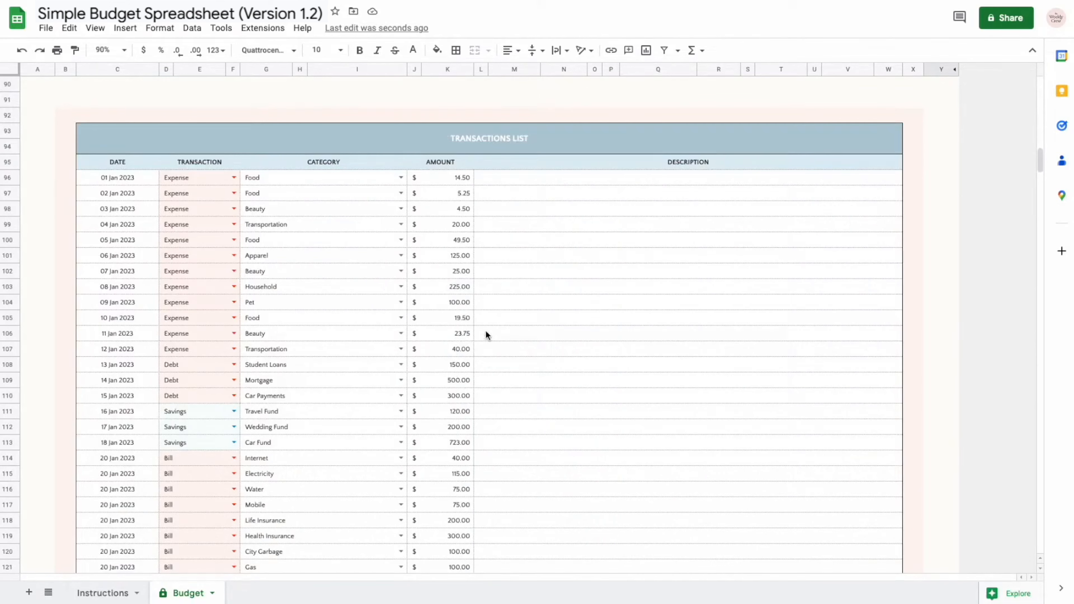
Duplicate the Budget sheet within the spreadsheet
scroll(557, 356, "up", 5)
scroll(557, 356, "up", 8)
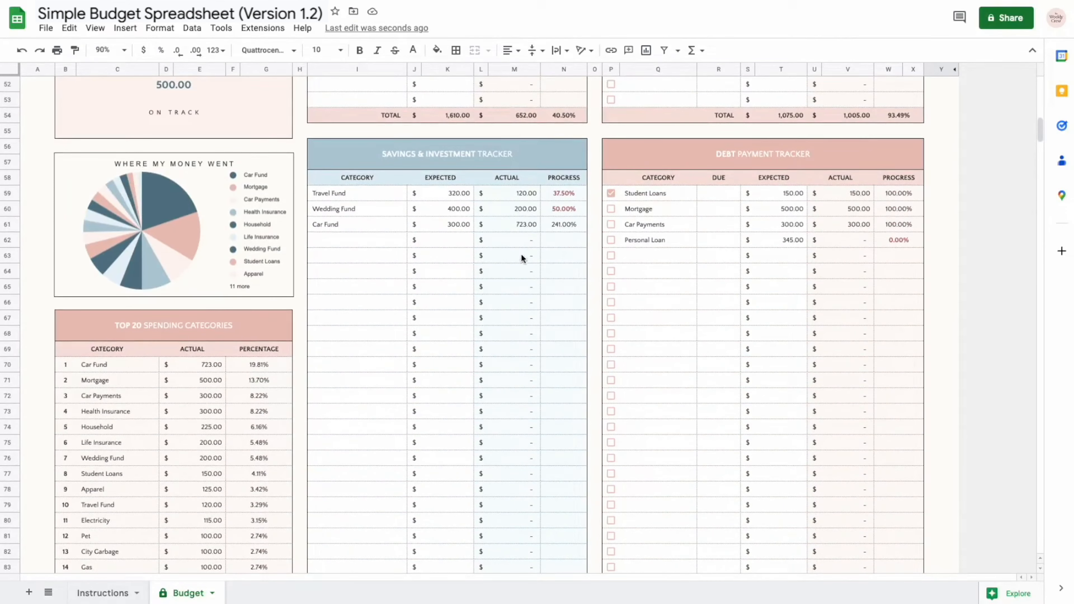
scroll(442, 252, "up", 7)
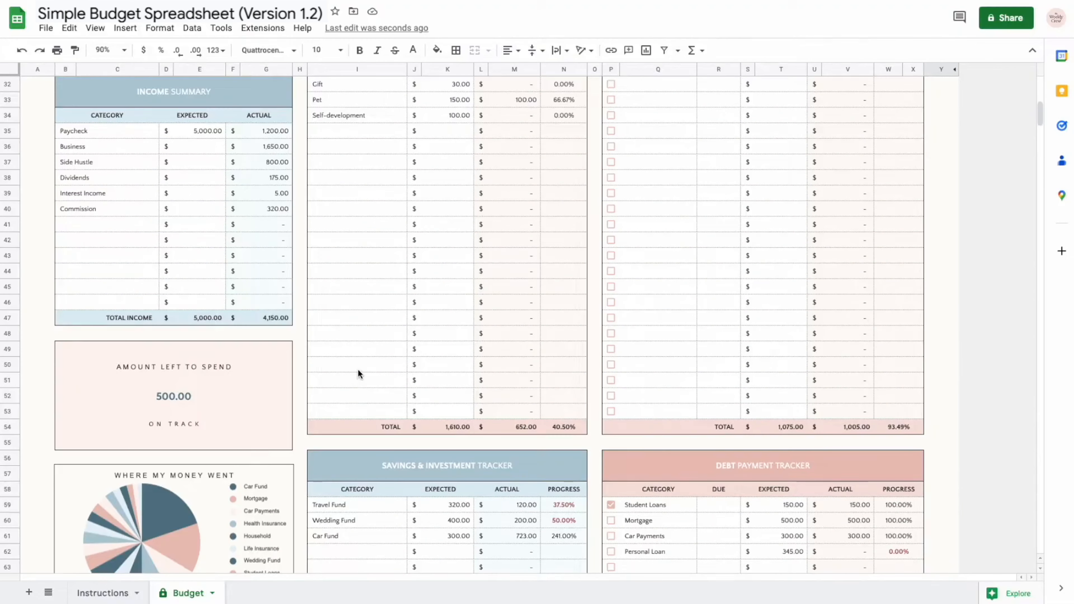
scroll(359, 369, "up", 10)
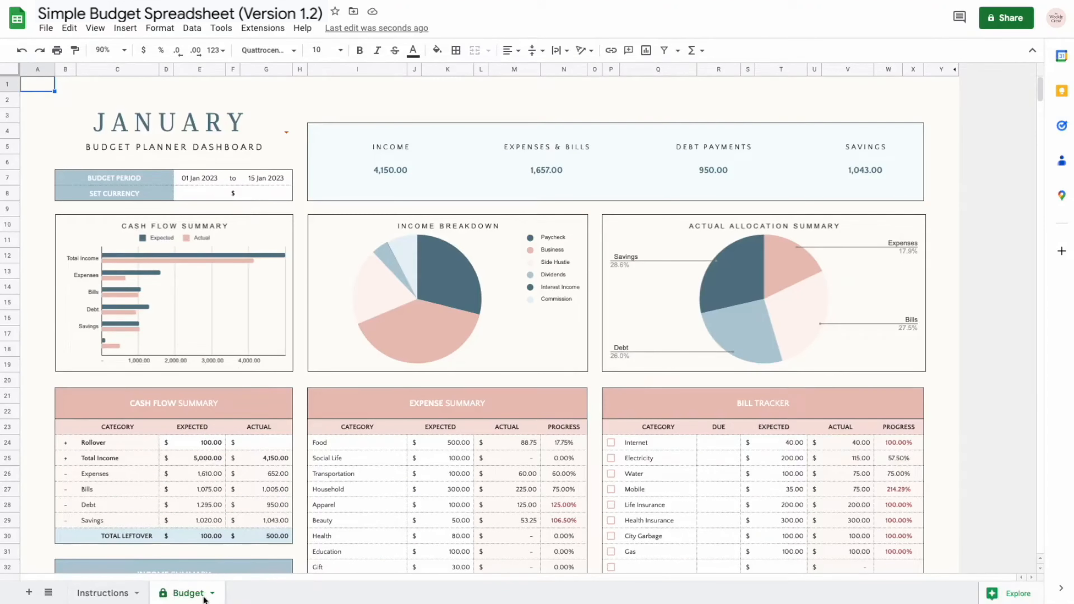
right_click(192, 595)
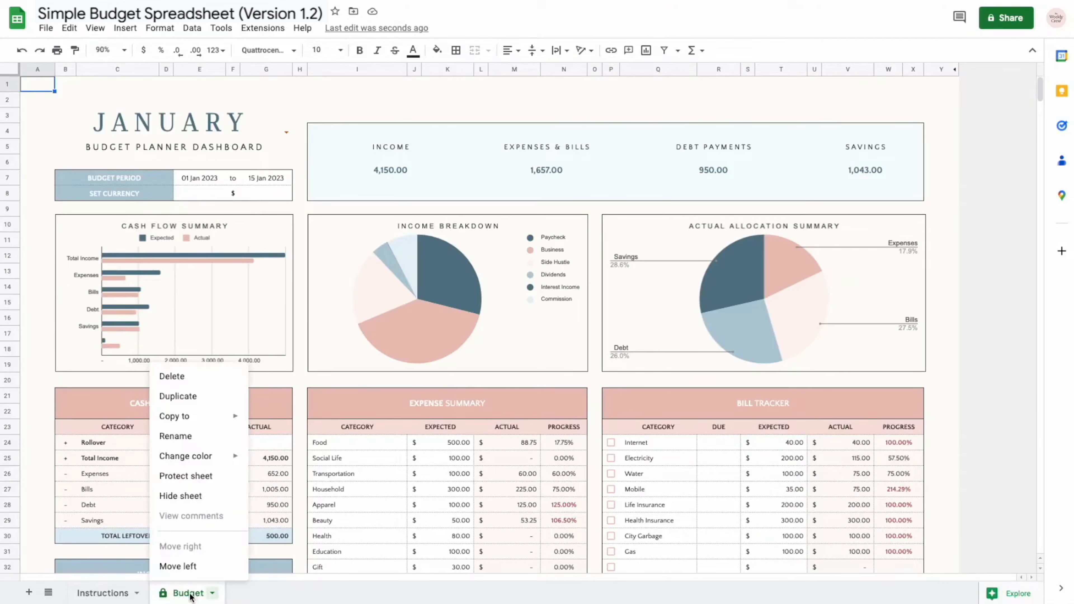
left_click(191, 401)
Clear the expense categories from Beauty downward and their expected amounts in the copied sheet, and return to the Budget sheet
scroll(344, 374, "down", 5)
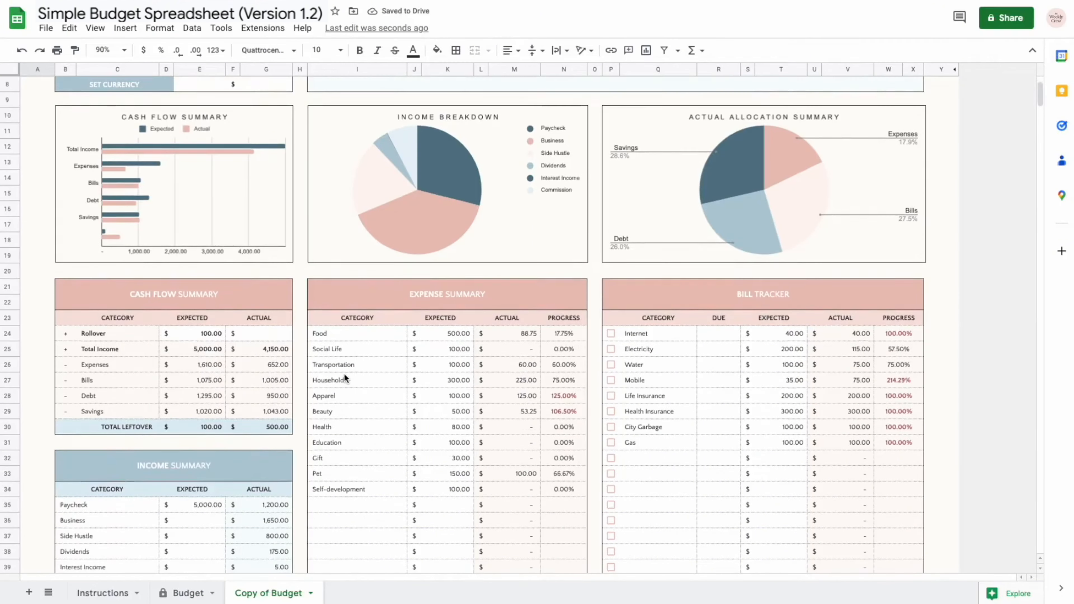
left_click_drag(331, 282, 338, 397)
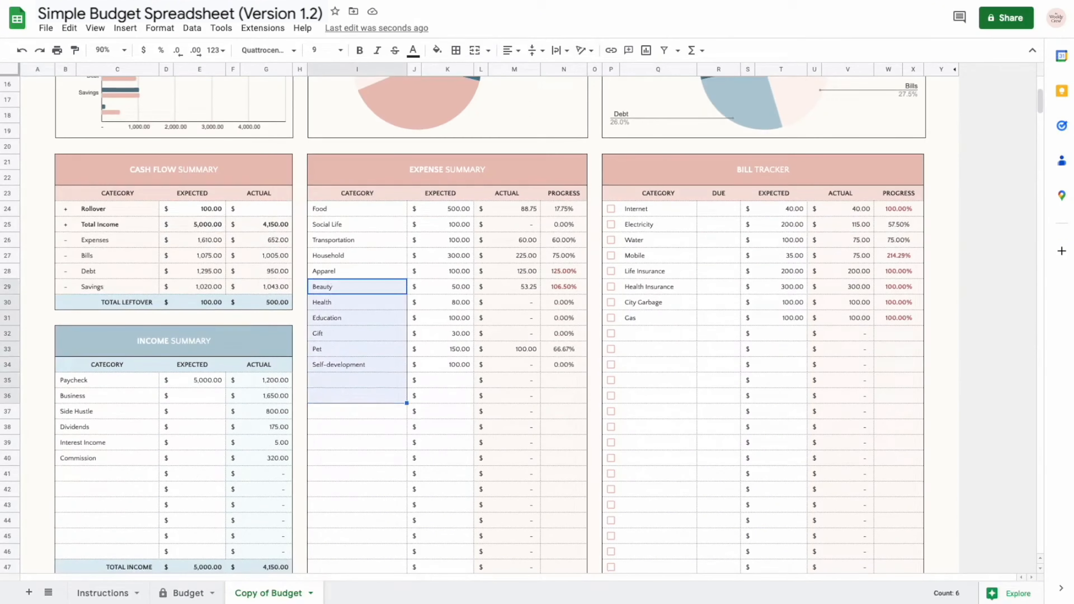
key("Delete")
left_click_drag(447, 286, 449, 396)
key("Delete")
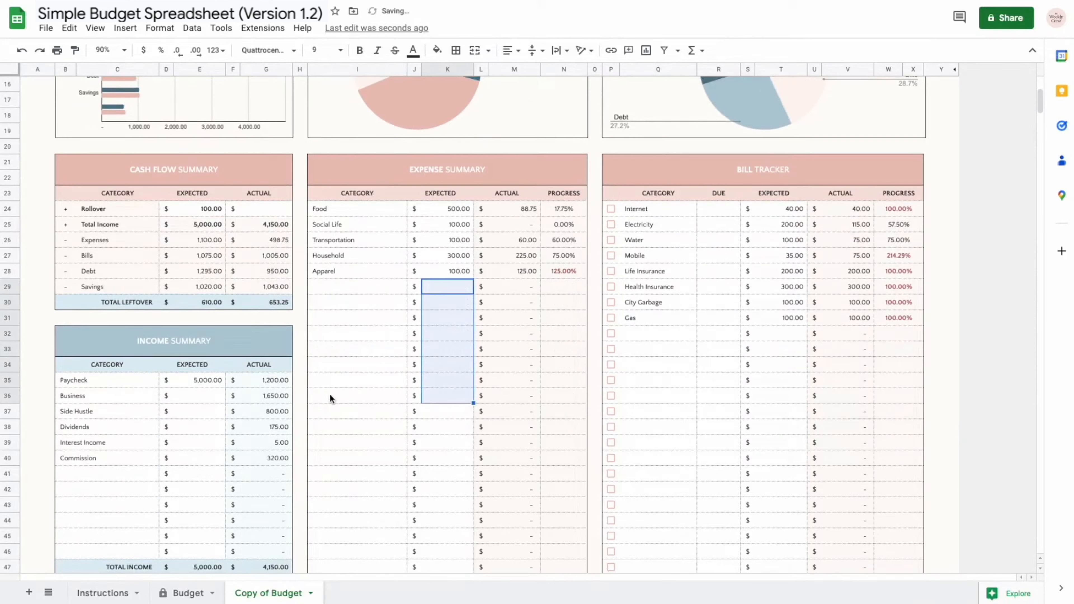
left_click(194, 593)
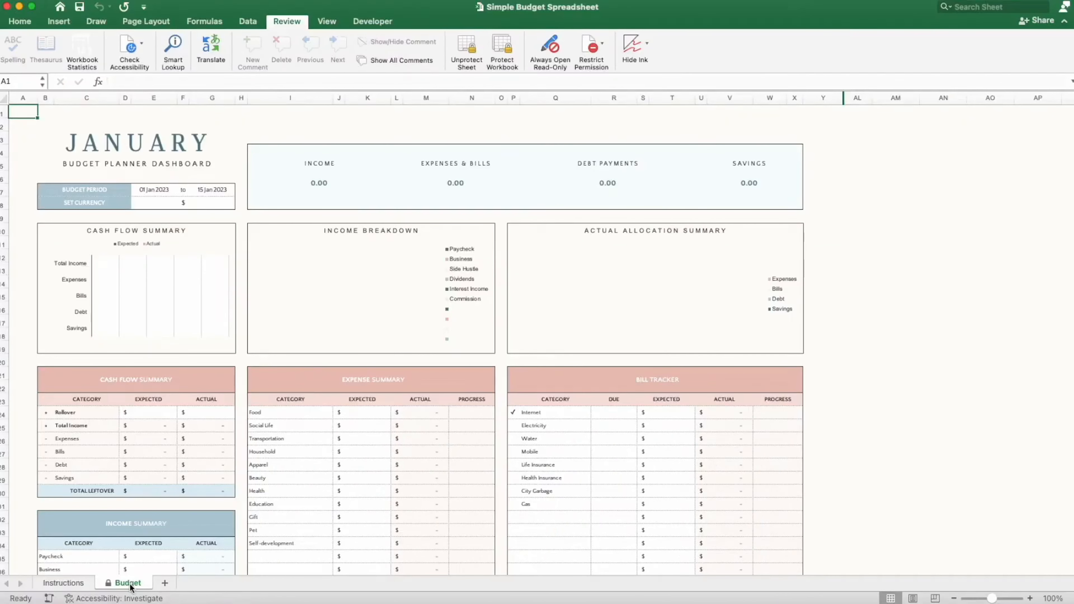
Switch to Excel and apply Move or Copy to the Budget sheet within Simple Budget Spreadsheet.xlsx
right_click(131, 587)
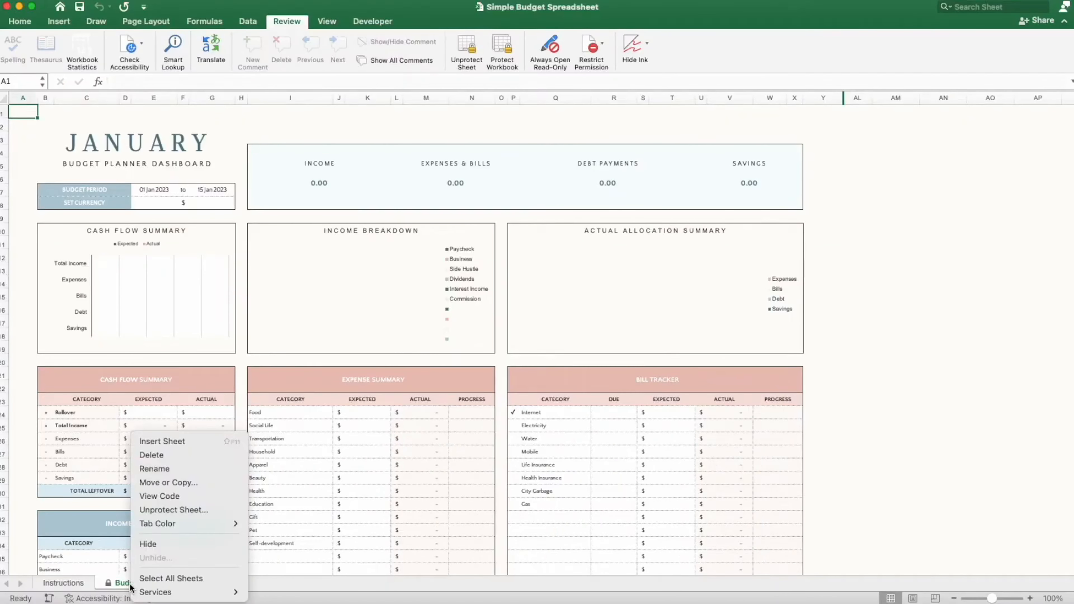
left_click(156, 482)
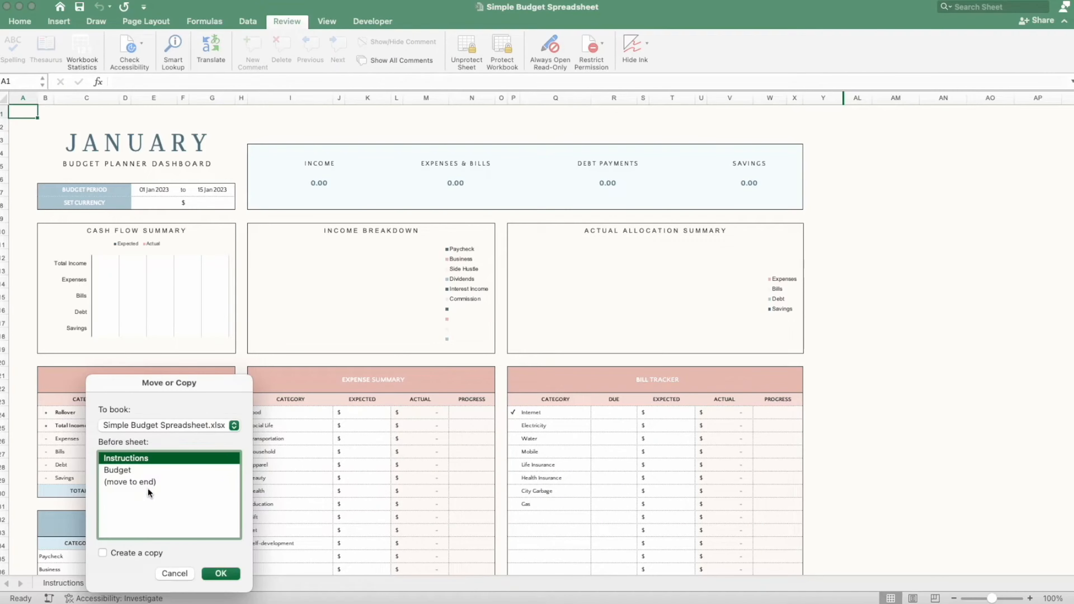
left_click(225, 575)
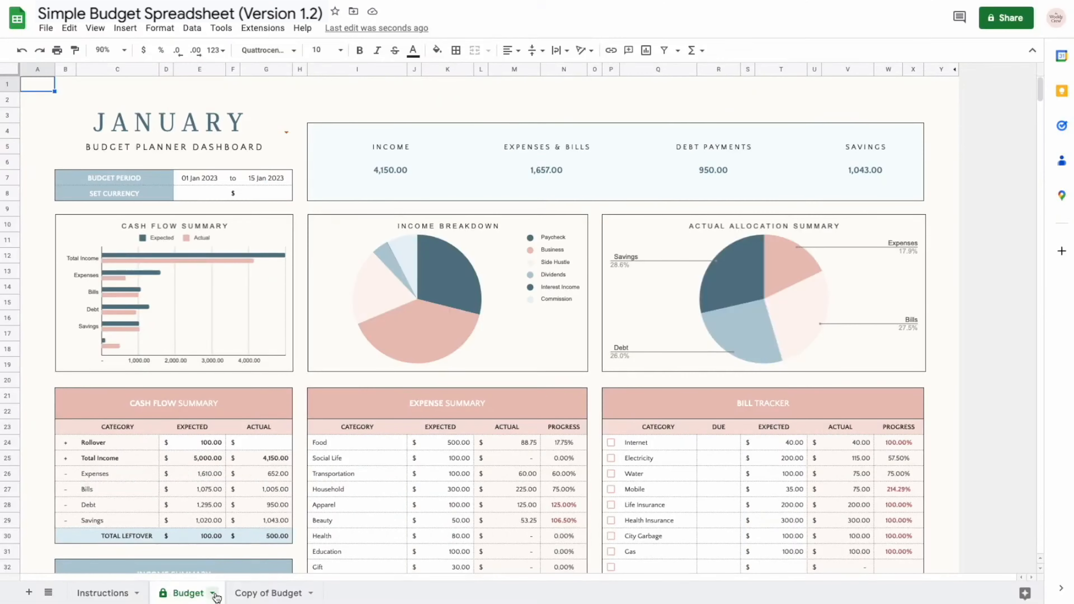